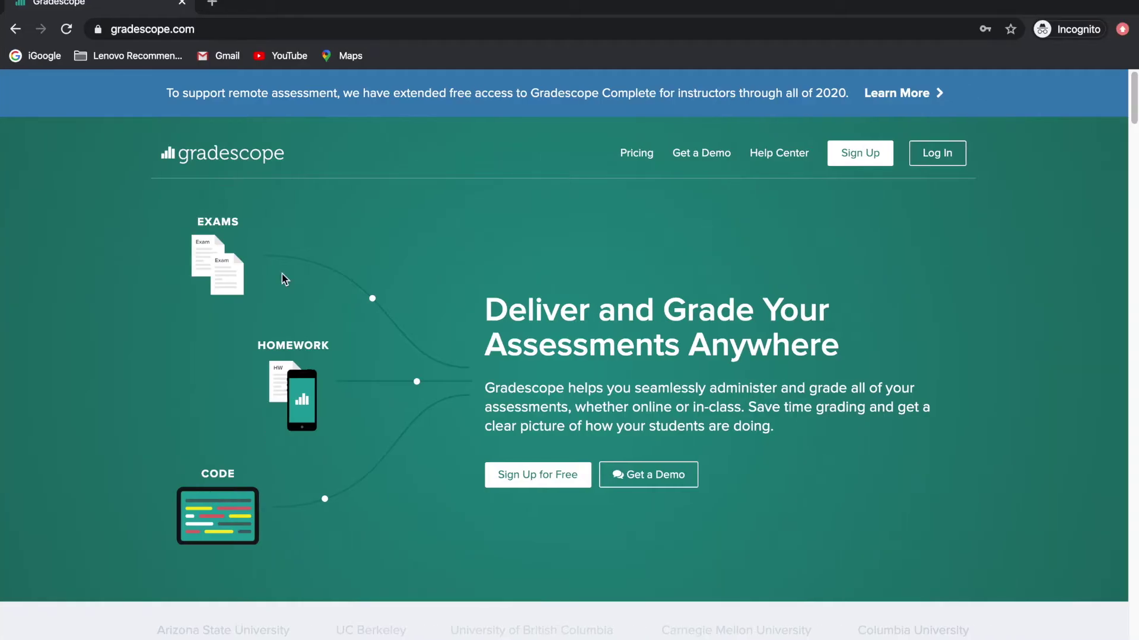
Step: Log in on gradescope.com and open the Fall 2020 Gradescope Demo course
left_click(262, 30)
left_click(593, 228)
left_click(937, 155)
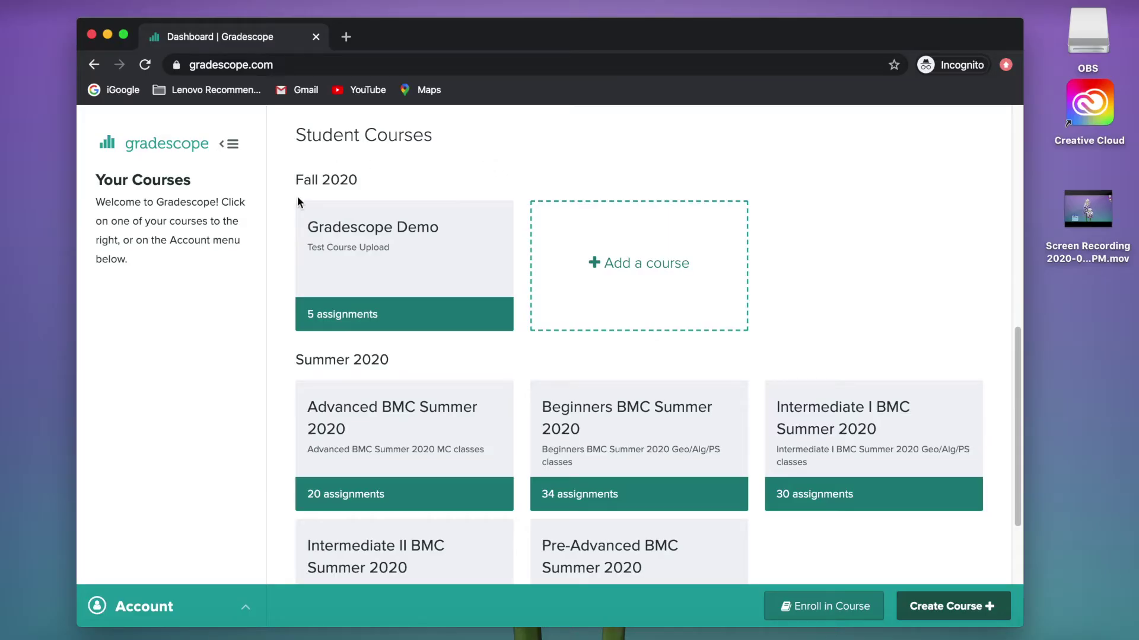
left_click_drag(298, 181, 348, 185)
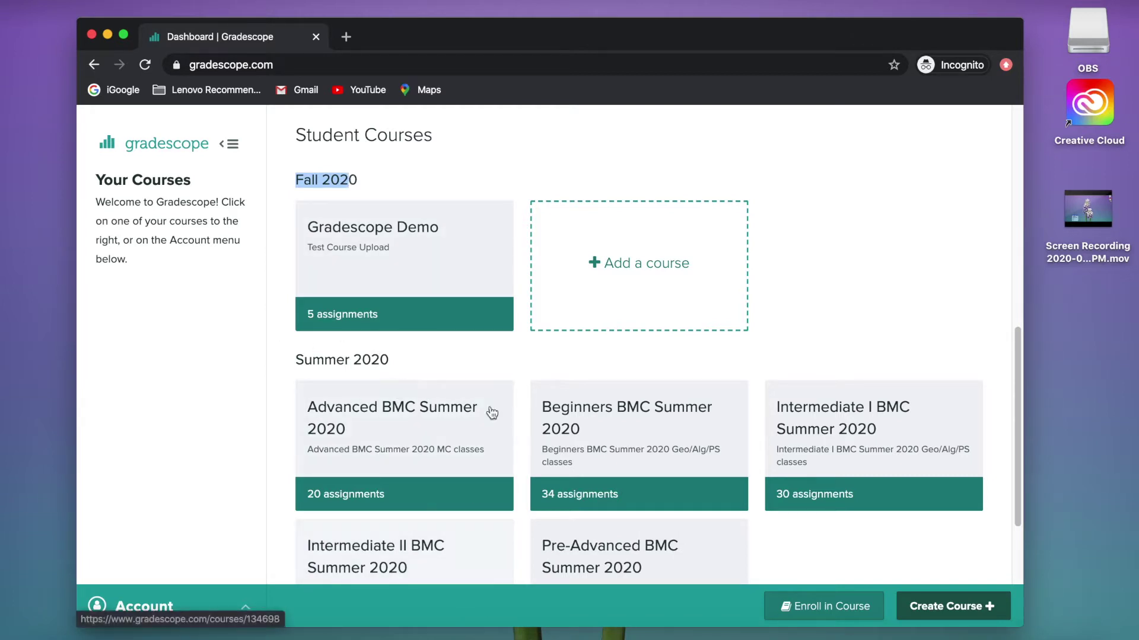
left_click(393, 249)
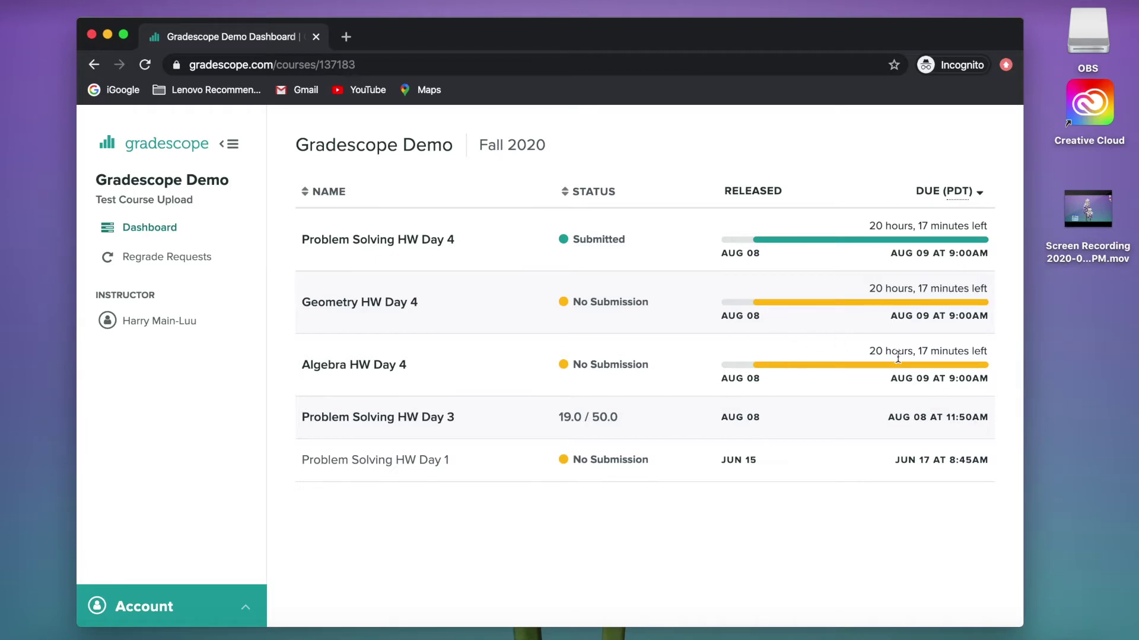
Step: Open Geometry HW Day 4 and upload Gradescope demo.pdf as a PDF submission
left_click_drag(946, 317, 973, 315)
left_click(860, 328)
left_click(376, 304)
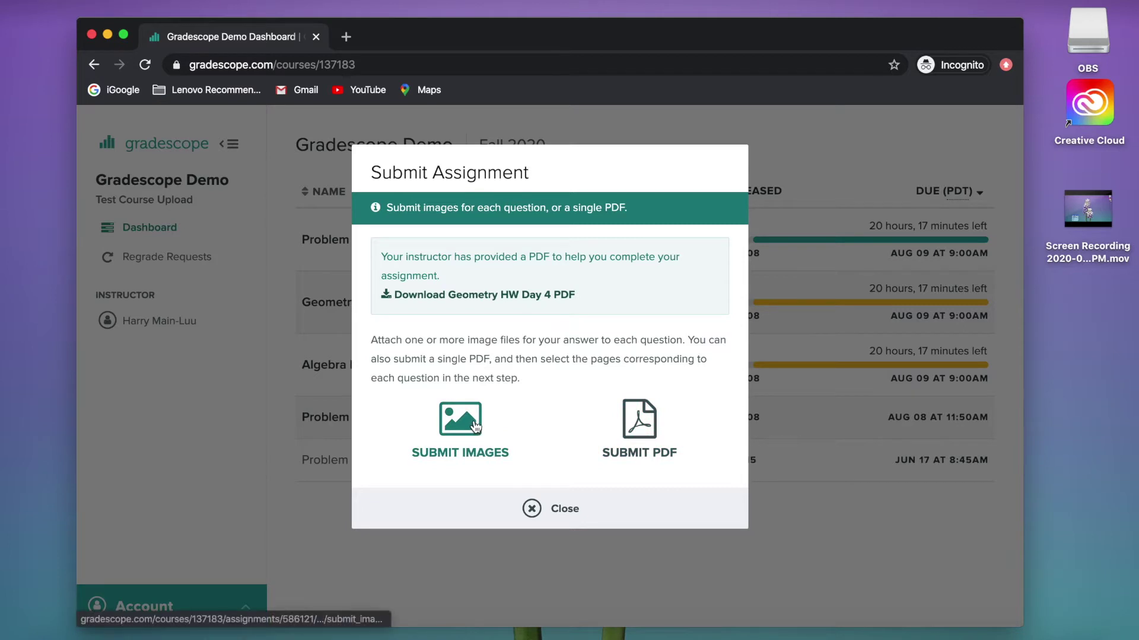
left_click(628, 428)
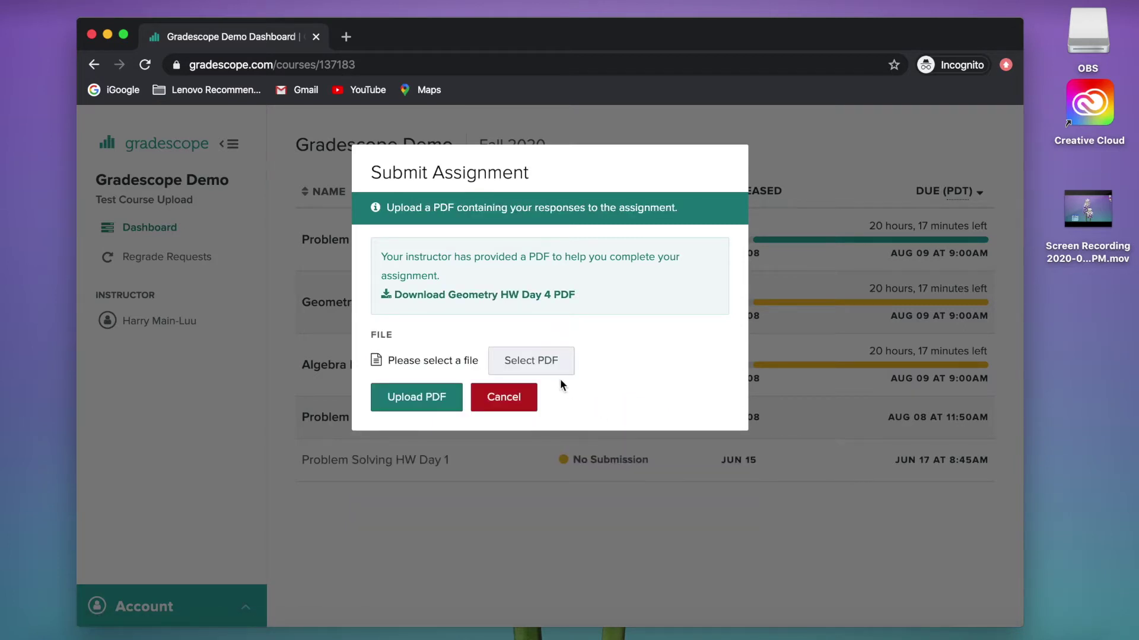
left_click(547, 360)
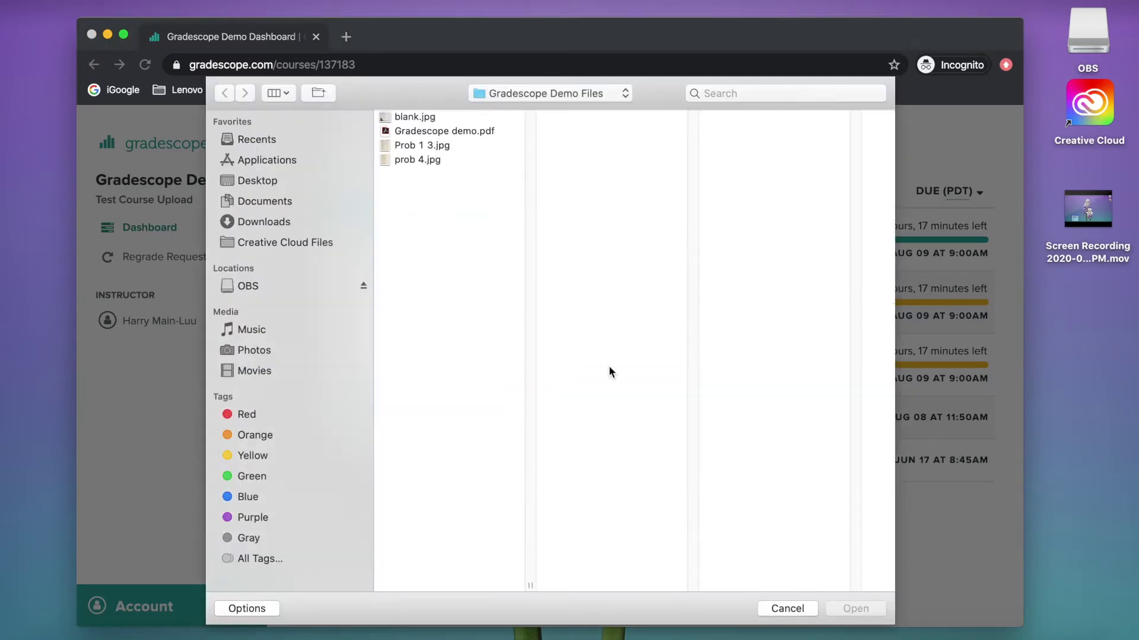
left_click(428, 134)
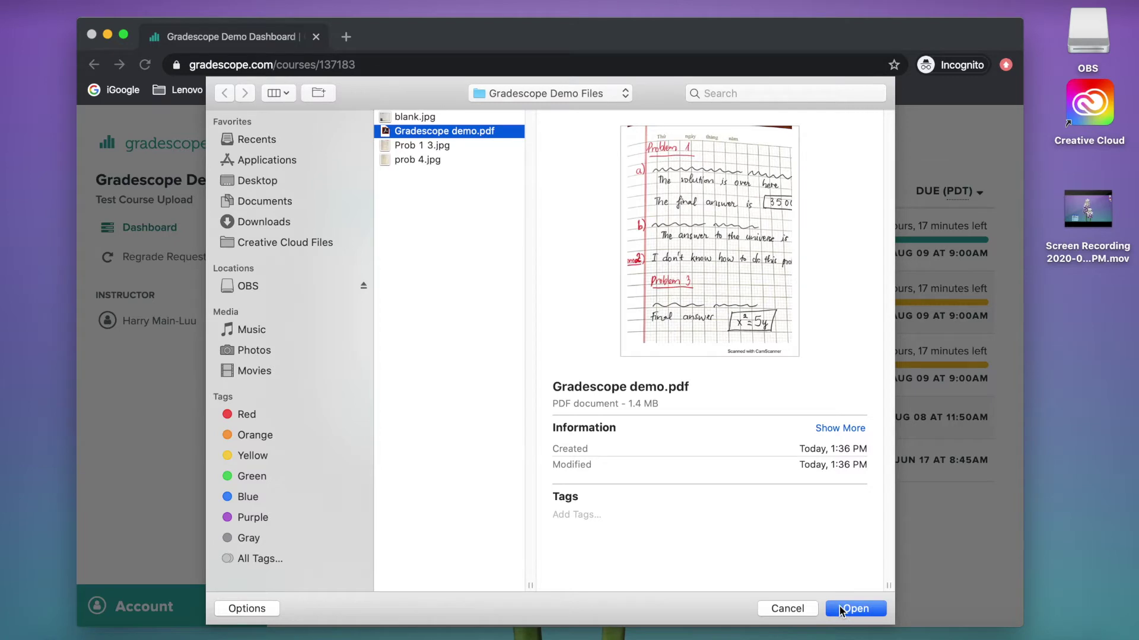
left_click(841, 610)
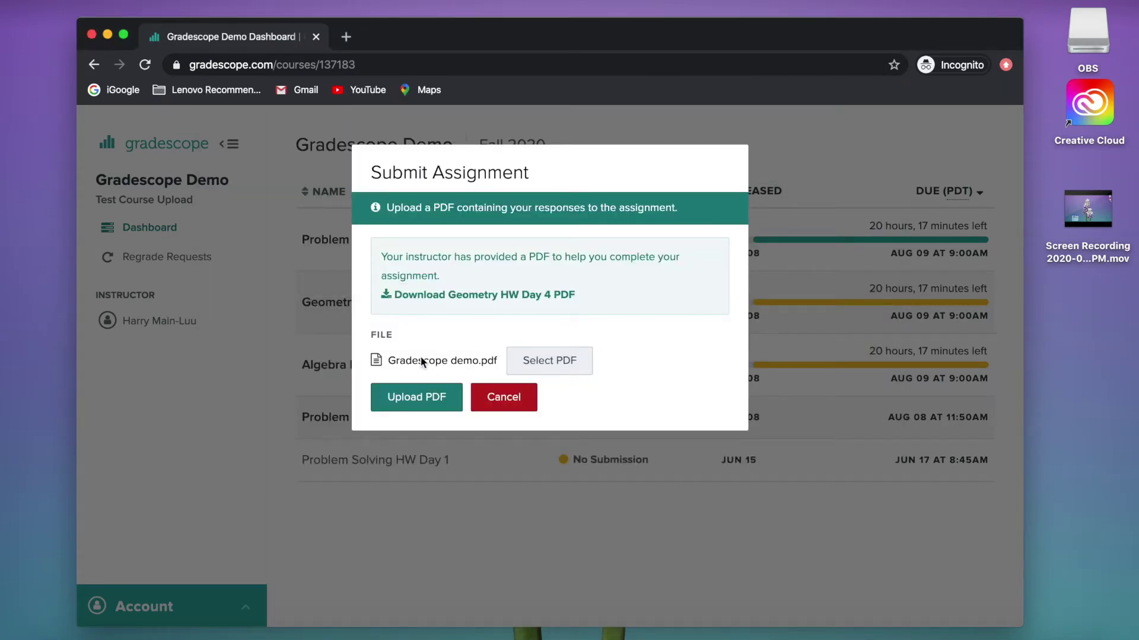
left_click(420, 396)
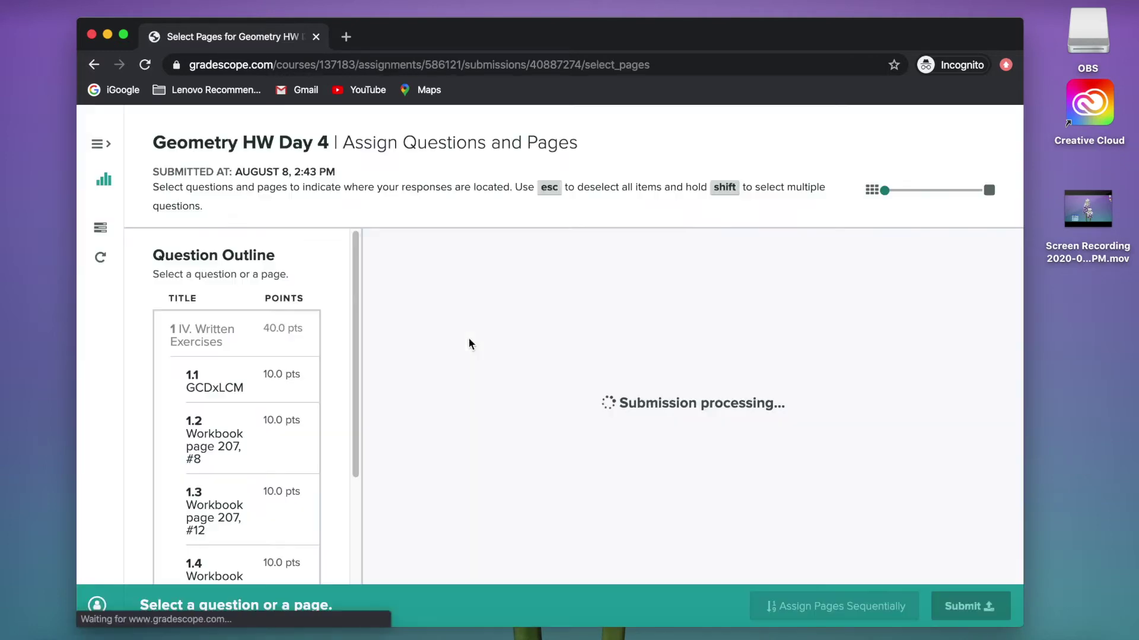
Step: Review the question outline of Geometry HW Day 4 from question 1.1 through bonus question 2.1
left_click_drag(355, 383, 348, 409)
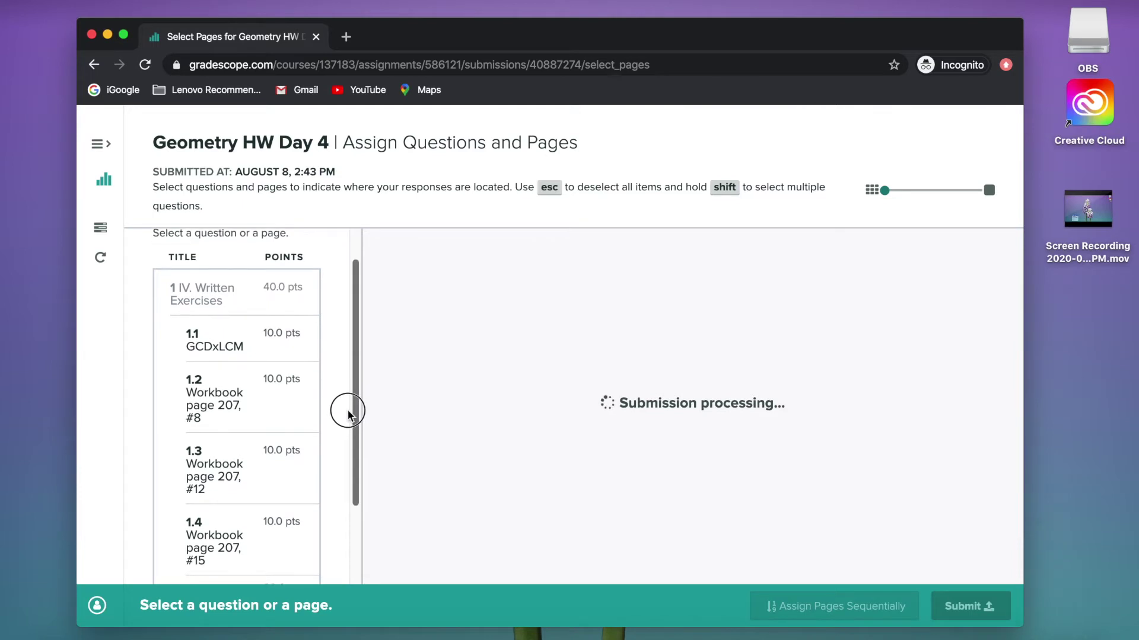
double_click(408, 145)
left_click(532, 155)
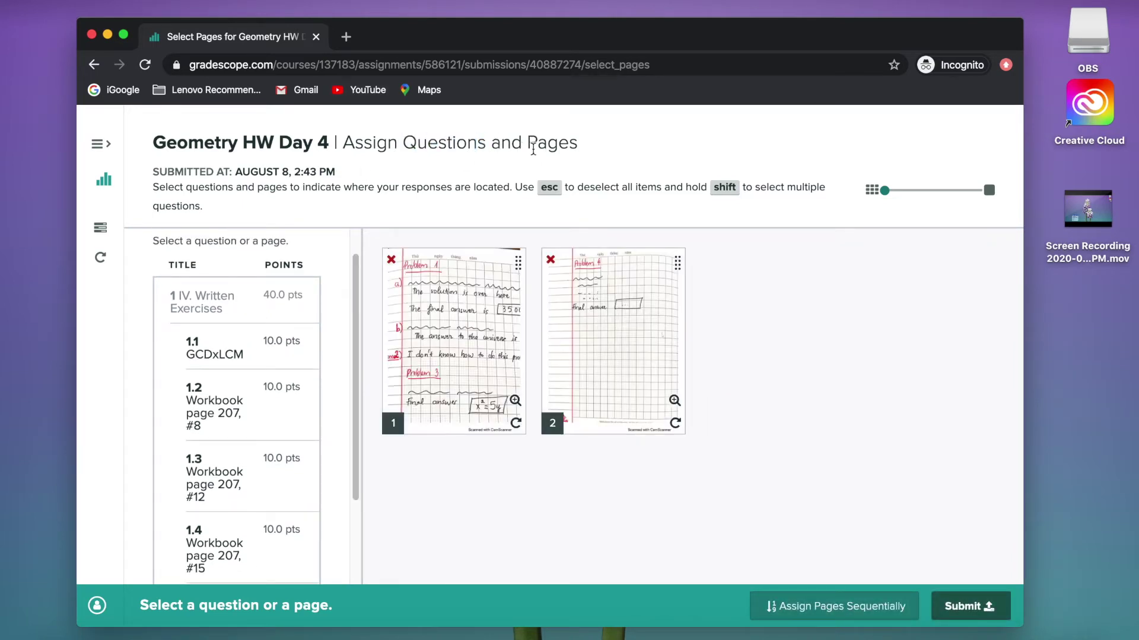
left_click_drag(350, 355, 338, 390)
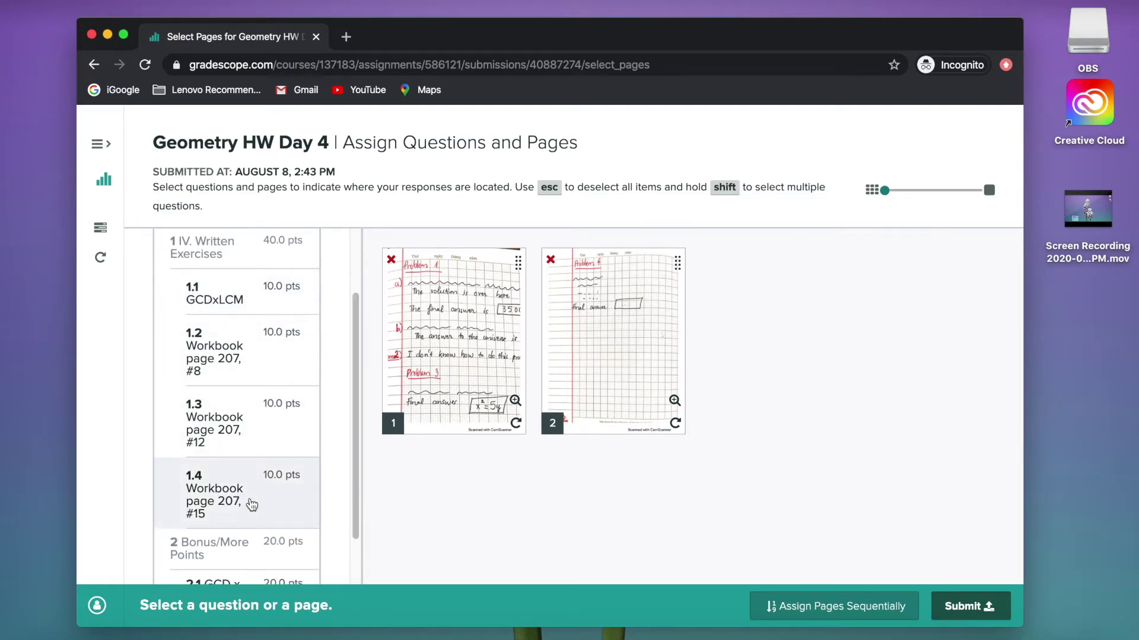
left_click_drag(355, 381, 350, 457)
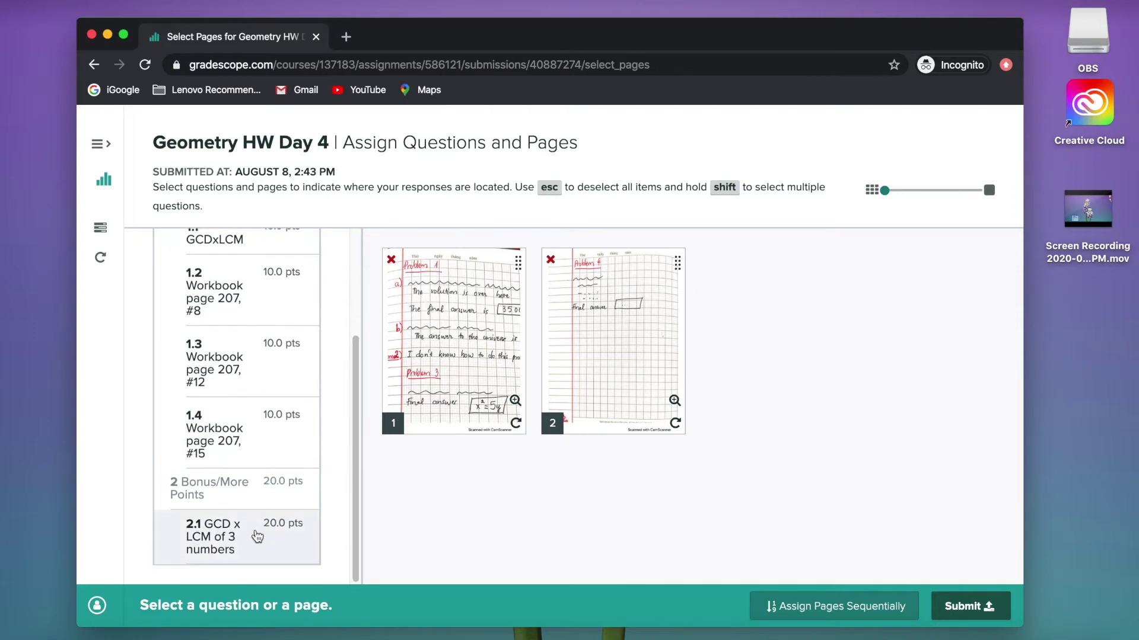
left_click_drag(351, 470, 356, 414)
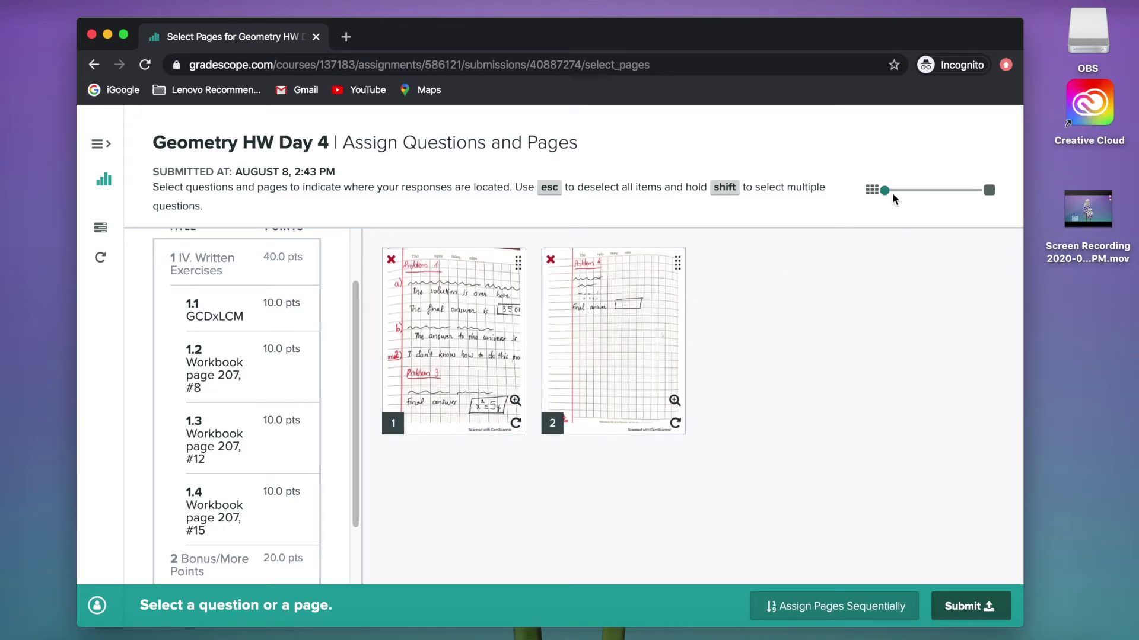
Step: Enlarge the page thumbnails moderately and assign page 1 to question 1.1
left_click_drag(885, 191, 935, 197)
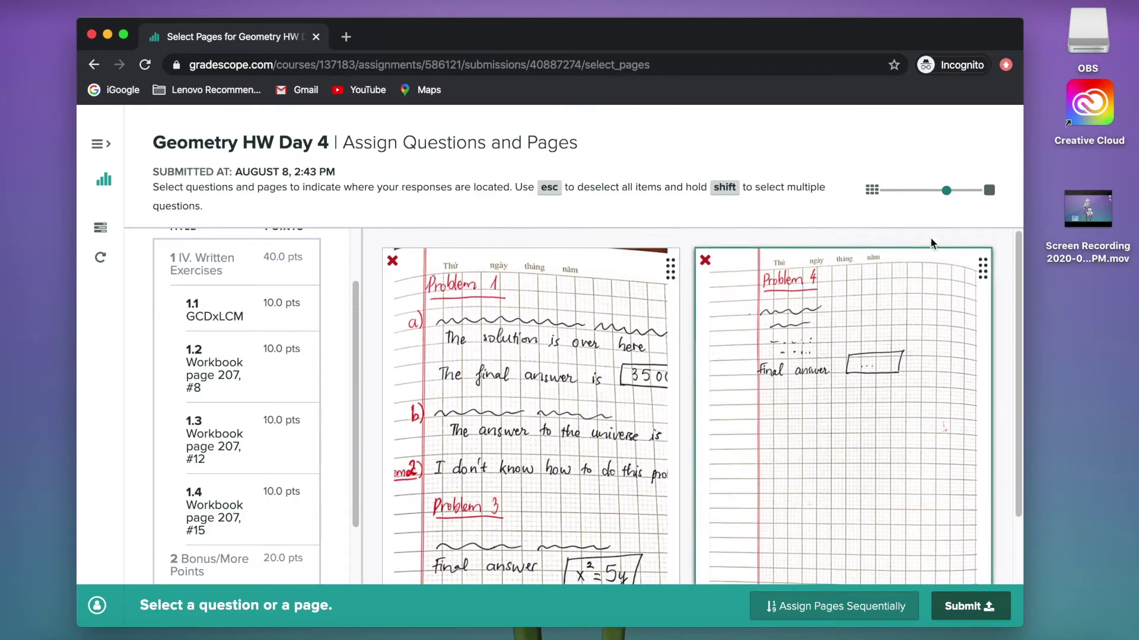
left_click_drag(948, 198, 925, 198)
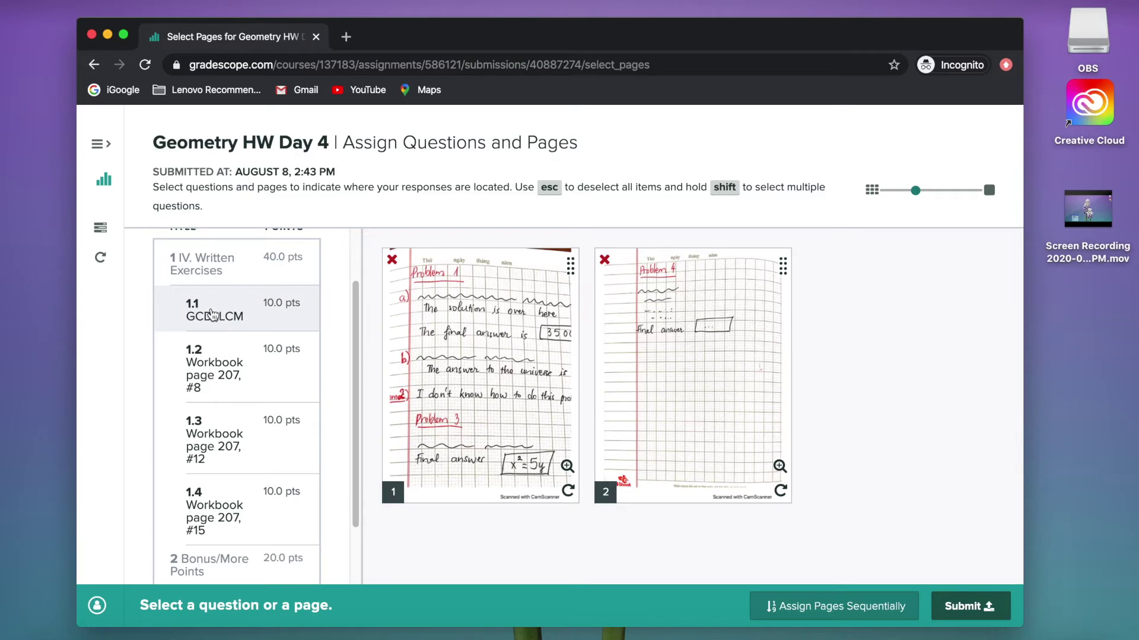
left_click(213, 314)
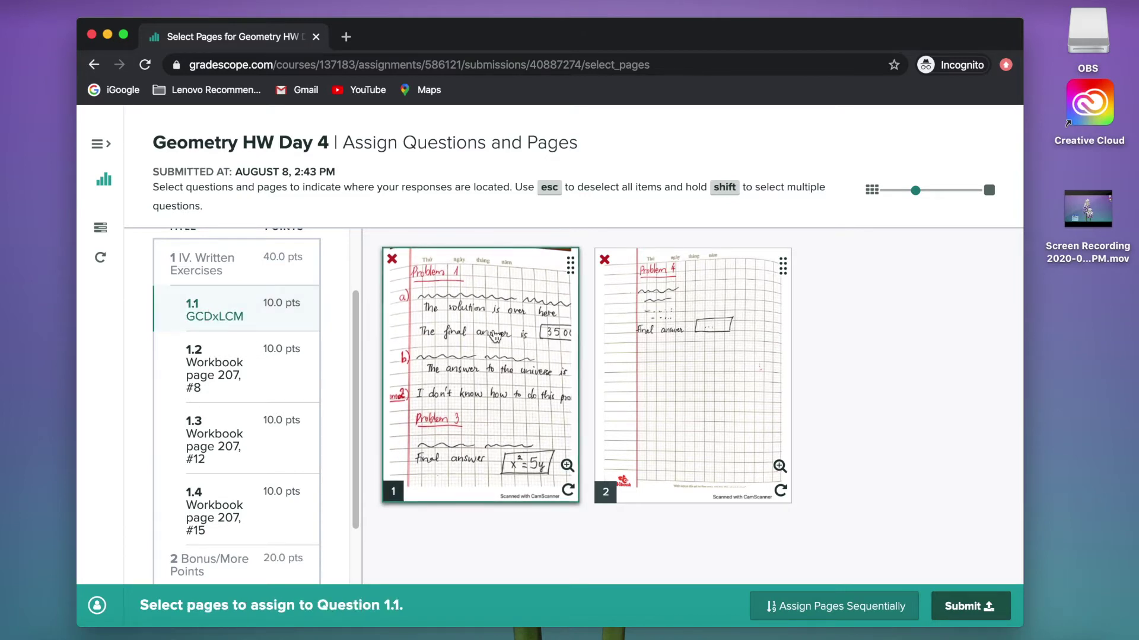
left_click(484, 296)
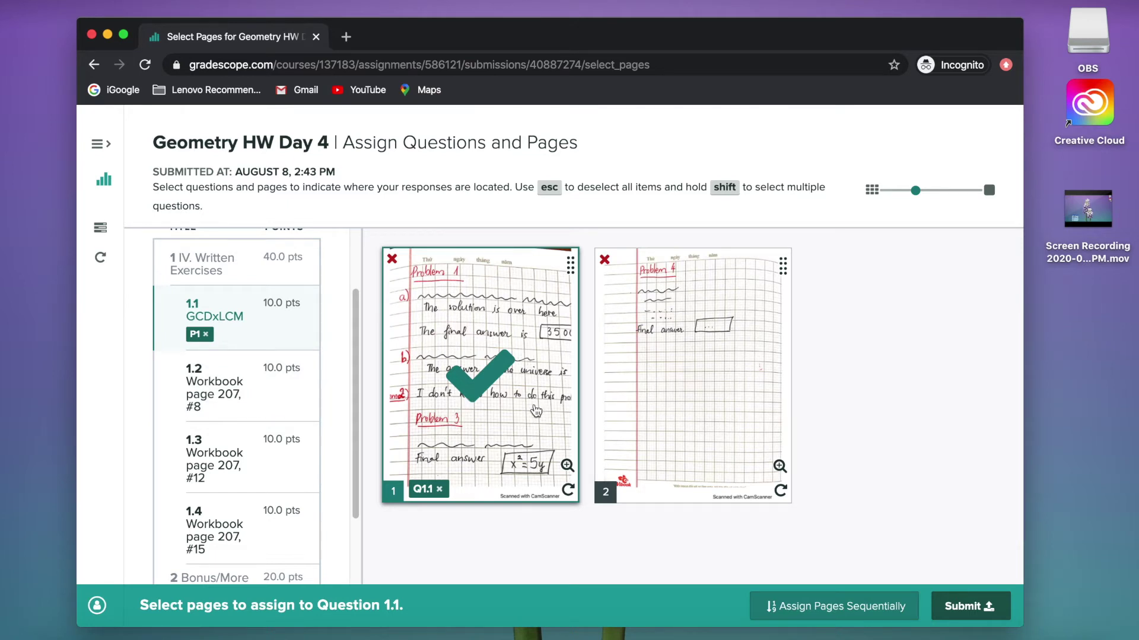
Step: Assign page 1 to question 1.3 and page 2 to question 1.4
left_click(248, 449)
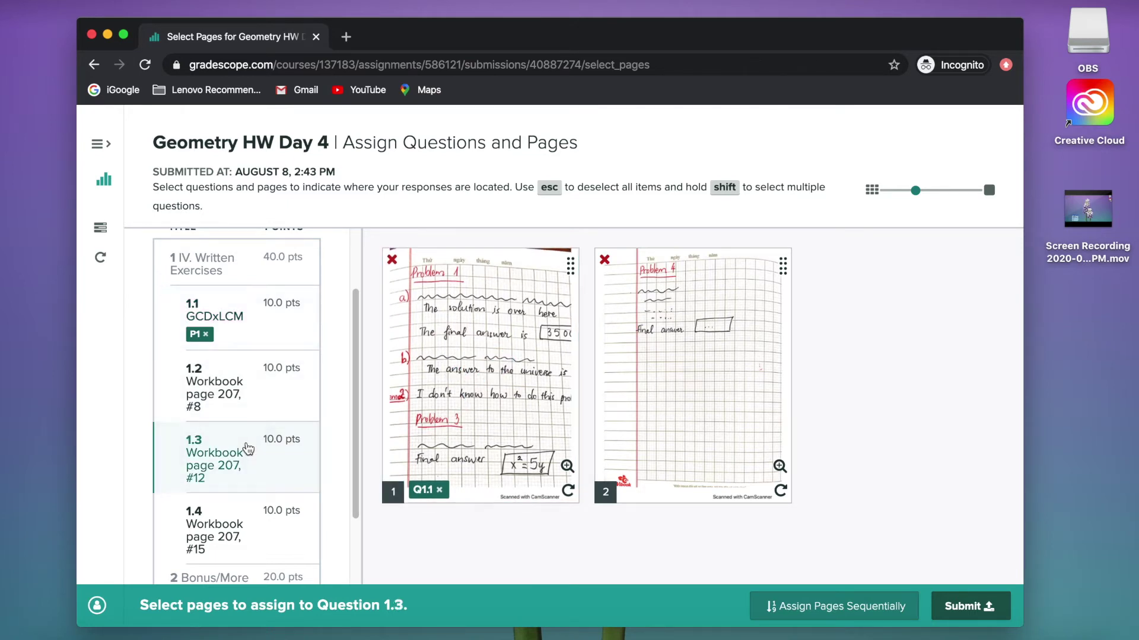
left_click(480, 380)
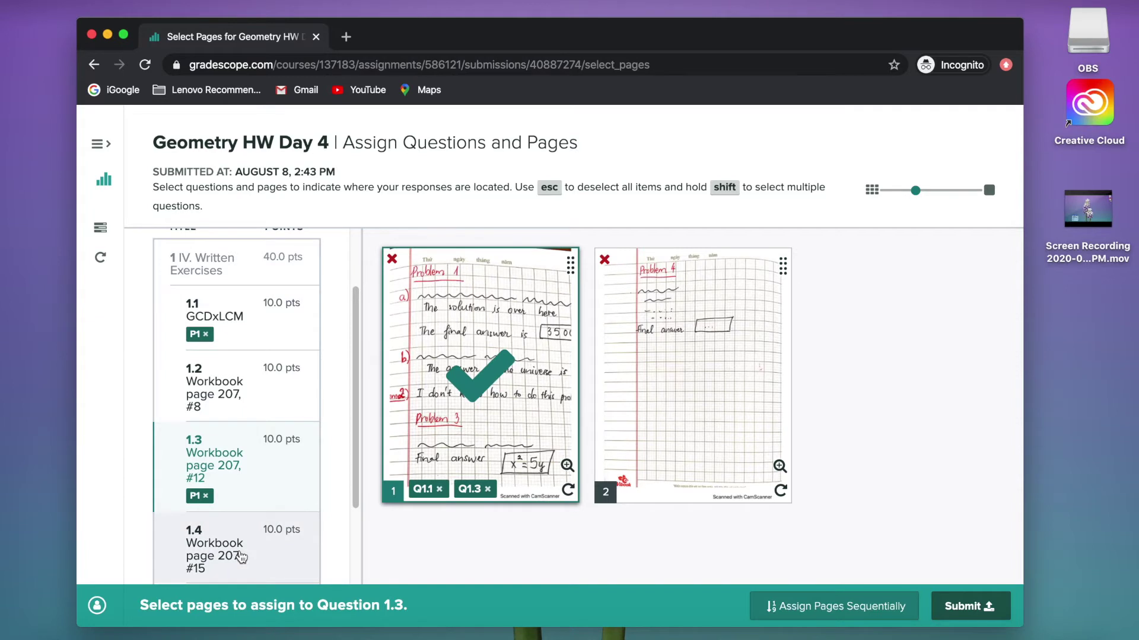
left_click(240, 557)
left_click(739, 418)
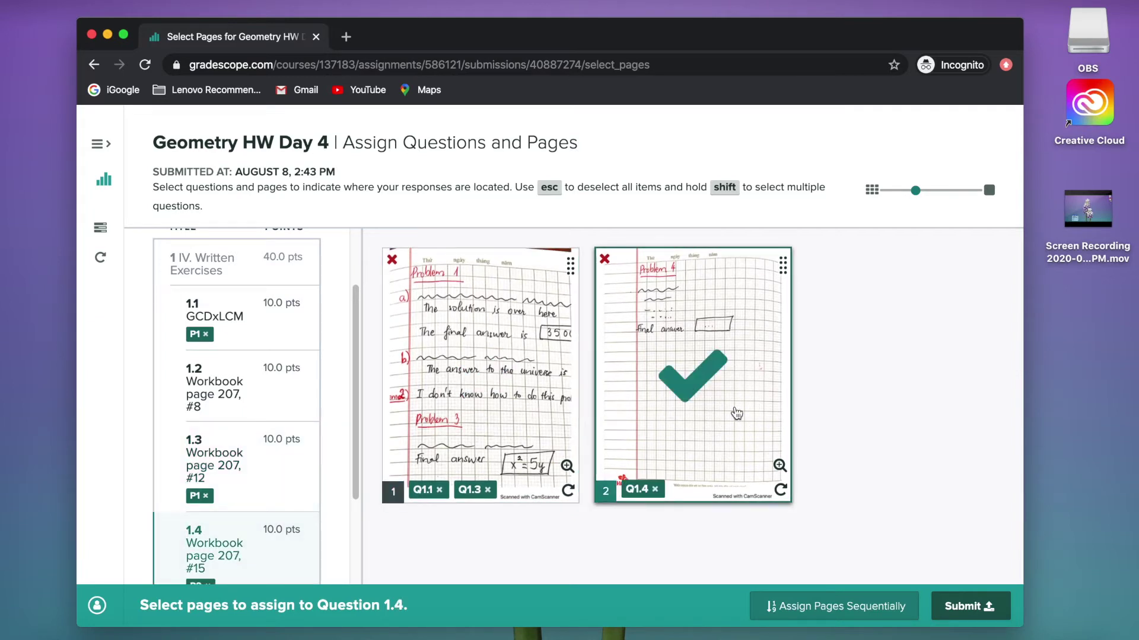
Step: Submit the Geometry HW Day 4 assignment, leaving questions 1.2 and 2.1 without matched pages
left_click_drag(354, 442, 358, 542)
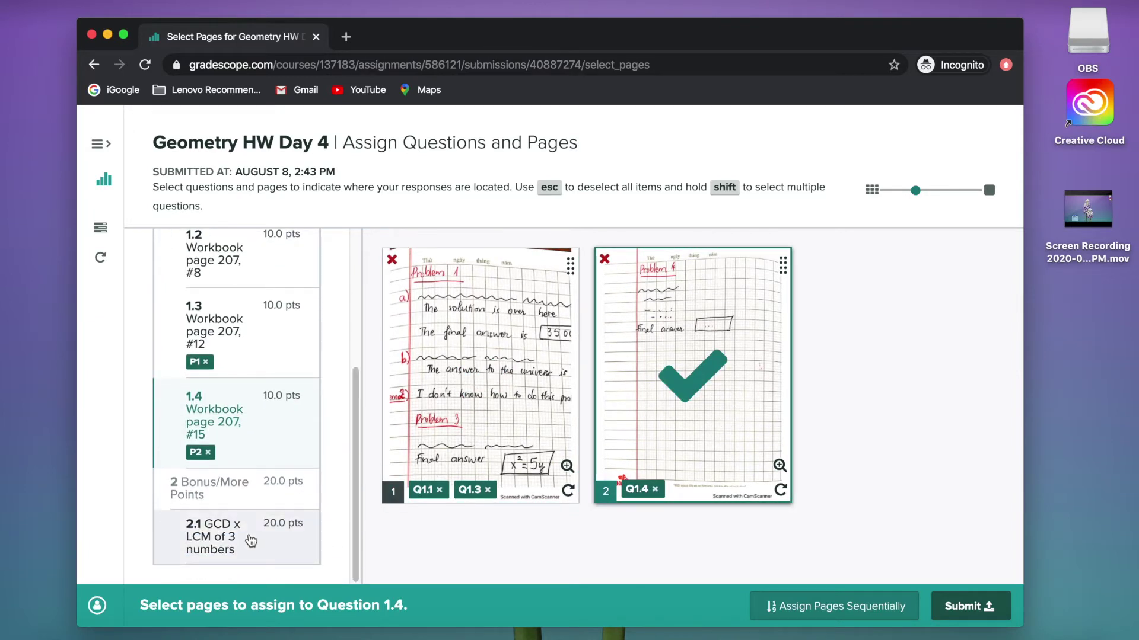
left_click_drag(355, 499, 316, 422)
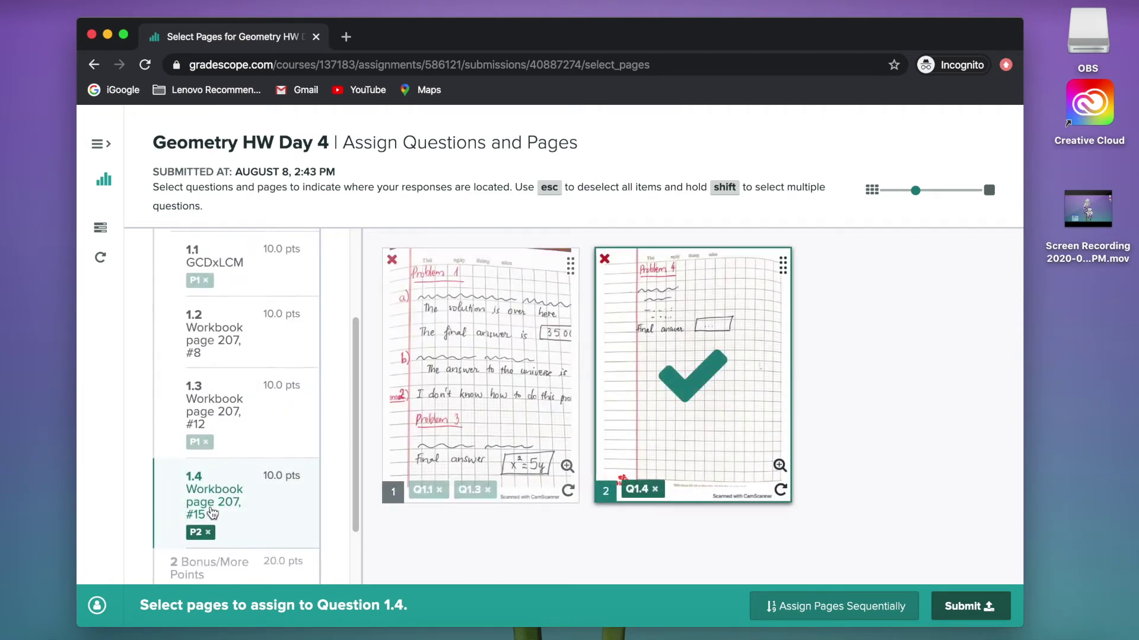
scroll(354, 450, "down", 3)
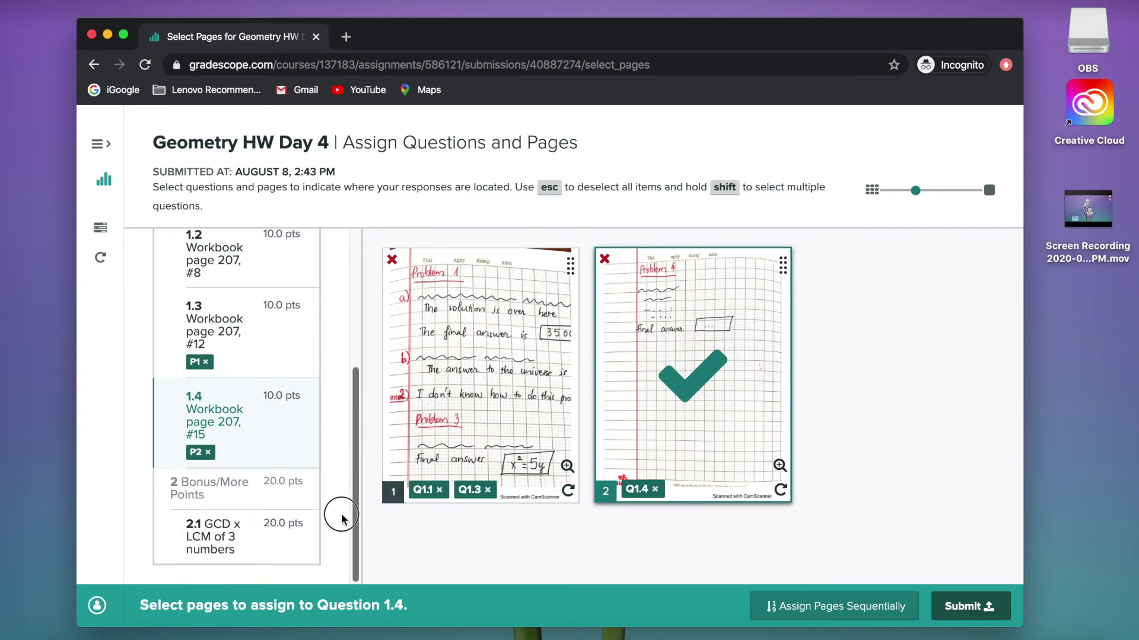
left_click(959, 614)
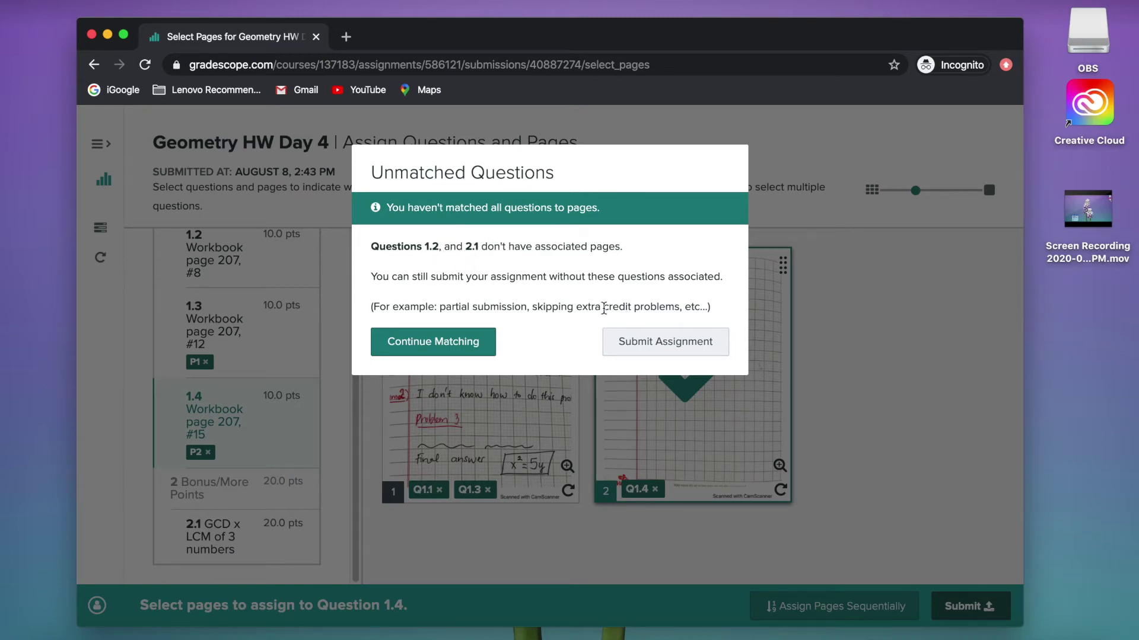
left_click(629, 344)
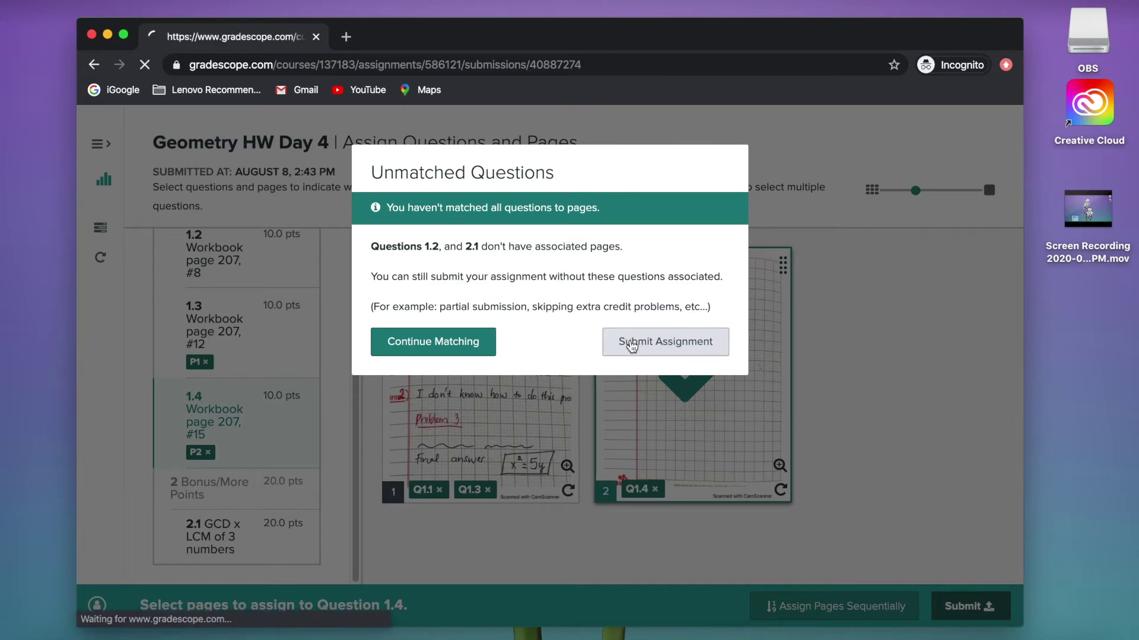
Step: Inspect the first submitted page up close, then return it to the full-page view
left_click(579, 353)
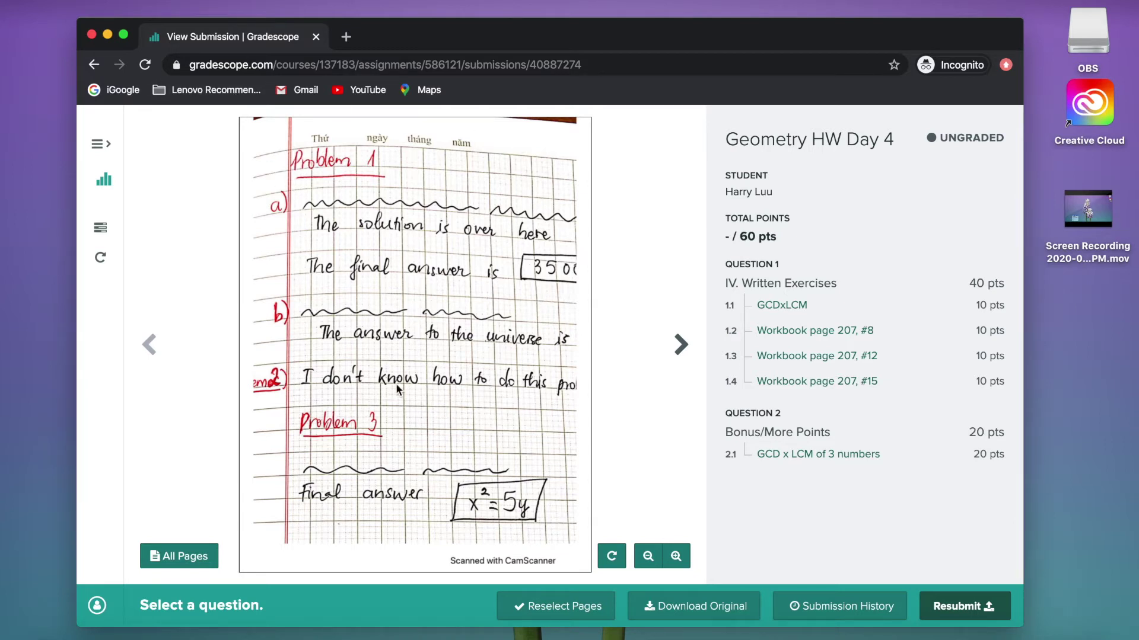
left_click(675, 556)
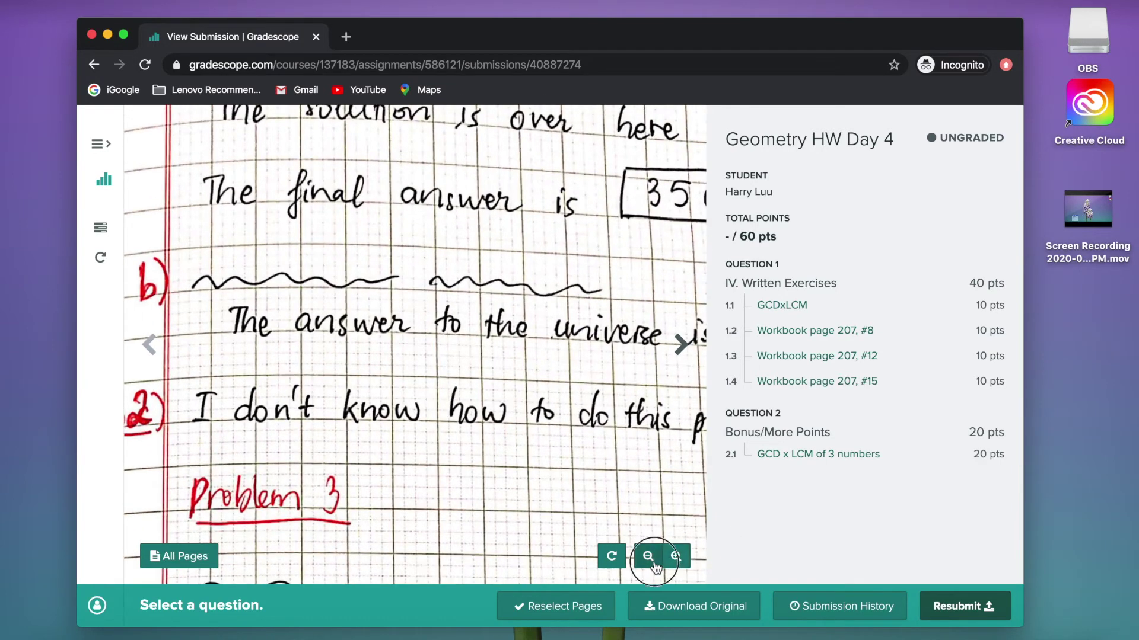
left_click(648, 557)
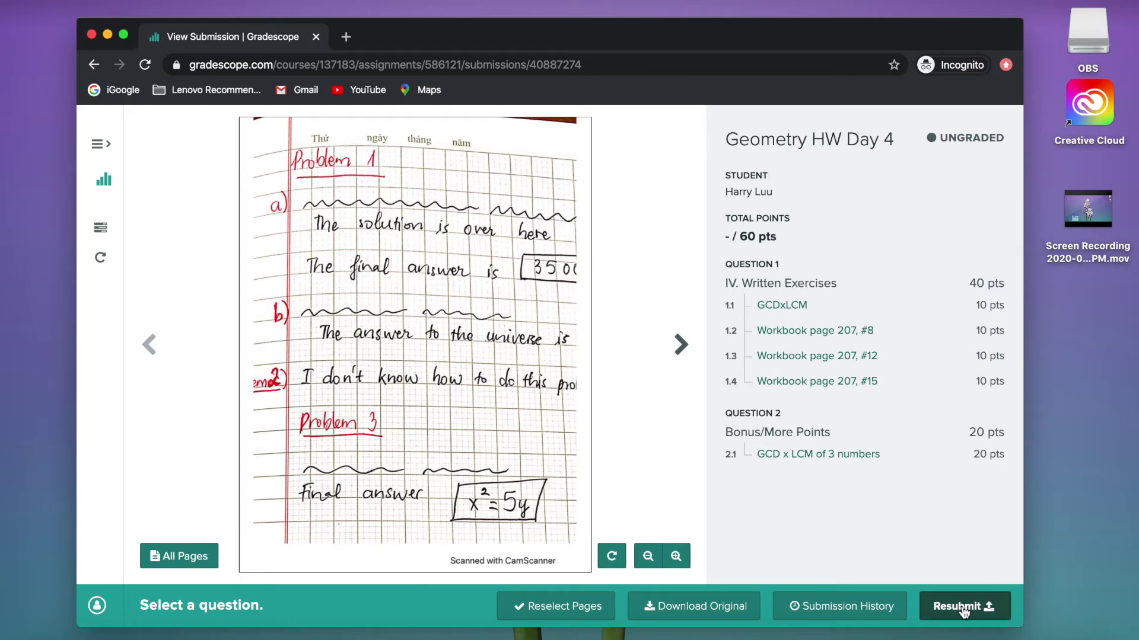
Step: Start resubmitting Geometry HW Day 4 as images and attach Prob 1 3.jpg to question 1.1
left_click(963, 611)
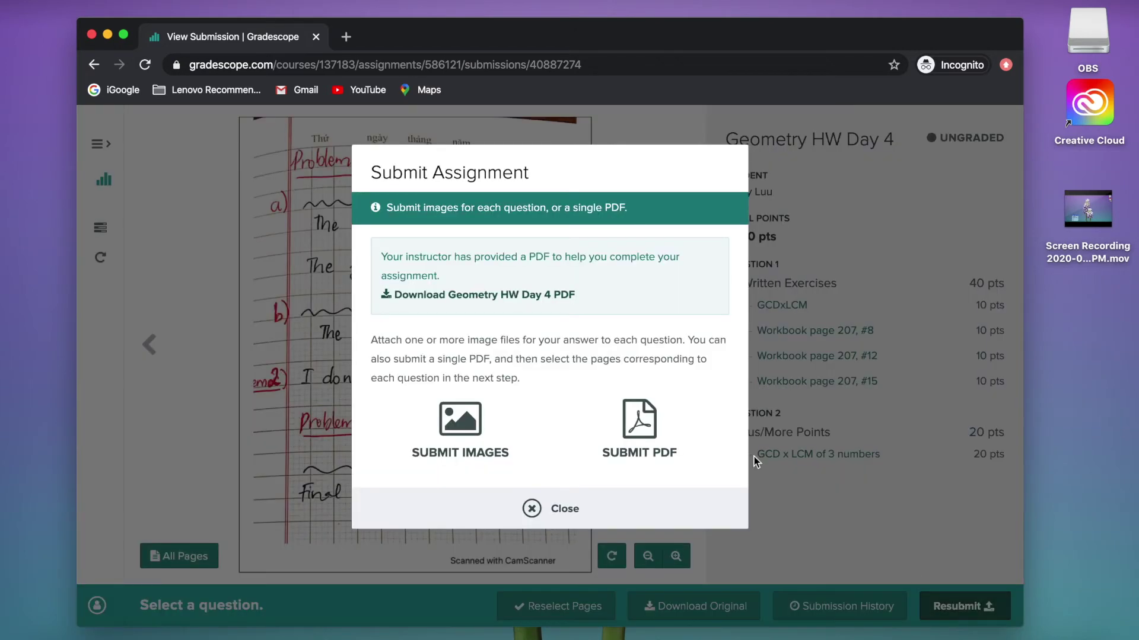
left_click(466, 434)
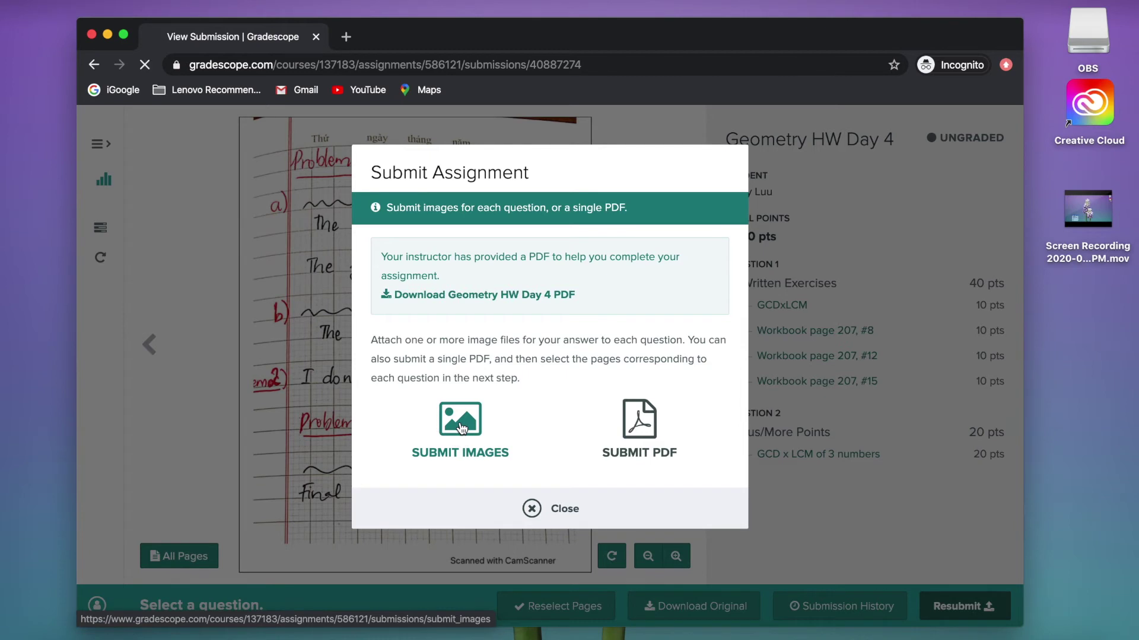
scroll(823, 362, "down", 1)
scroll(821, 355, "down", 1)
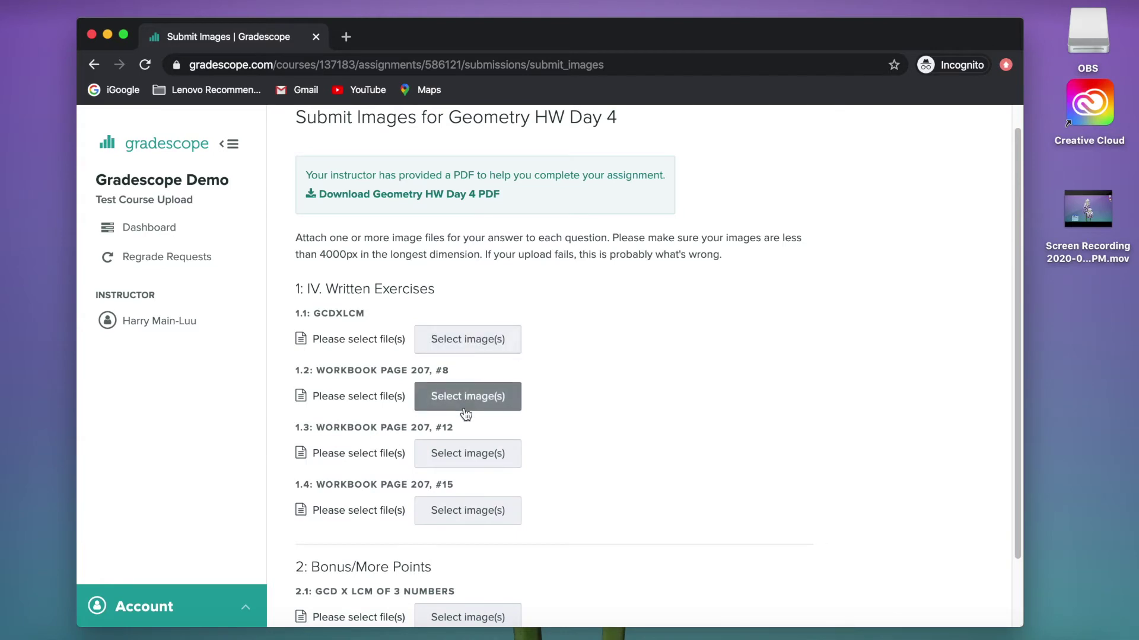
scroll(585, 398, "down", 1)
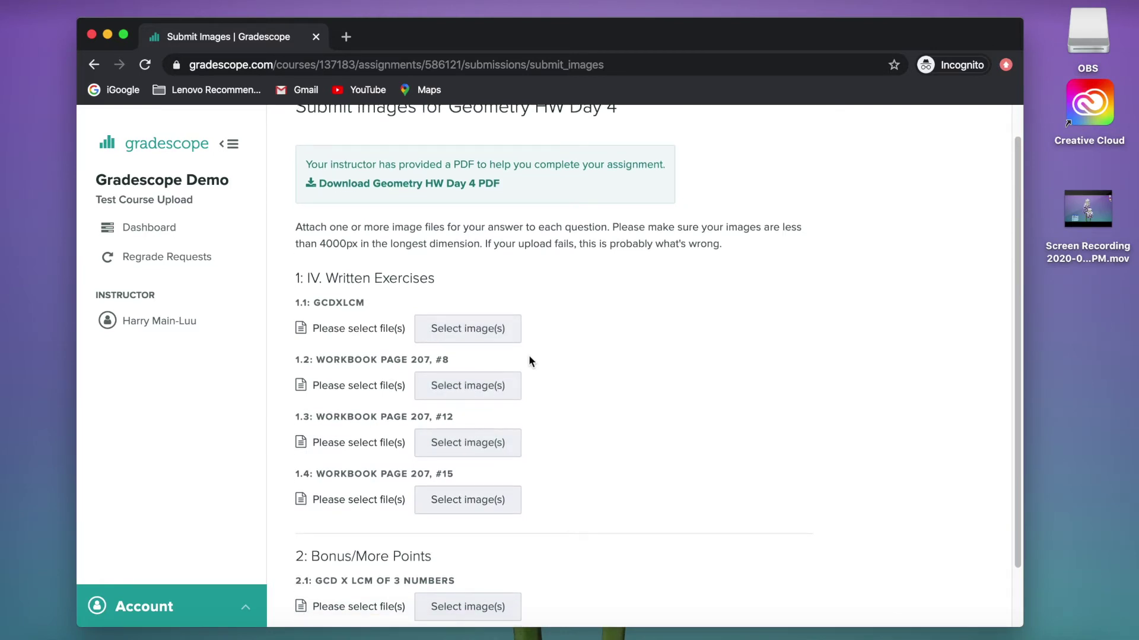
scroll(648, 385, "down", 1)
left_click(481, 320)
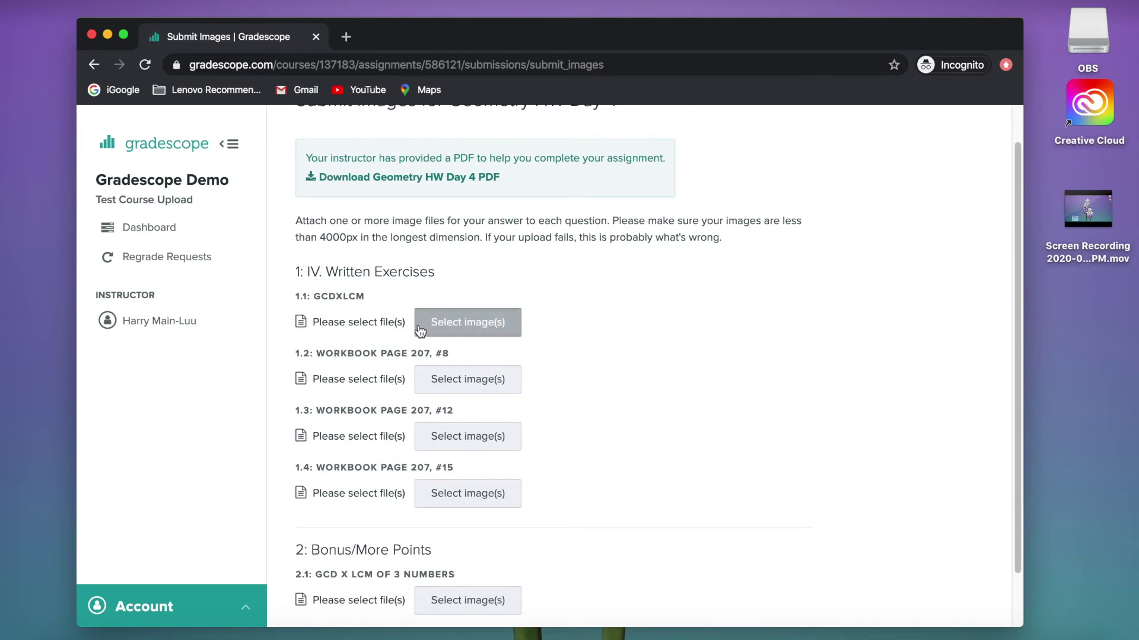
left_click(459, 322)
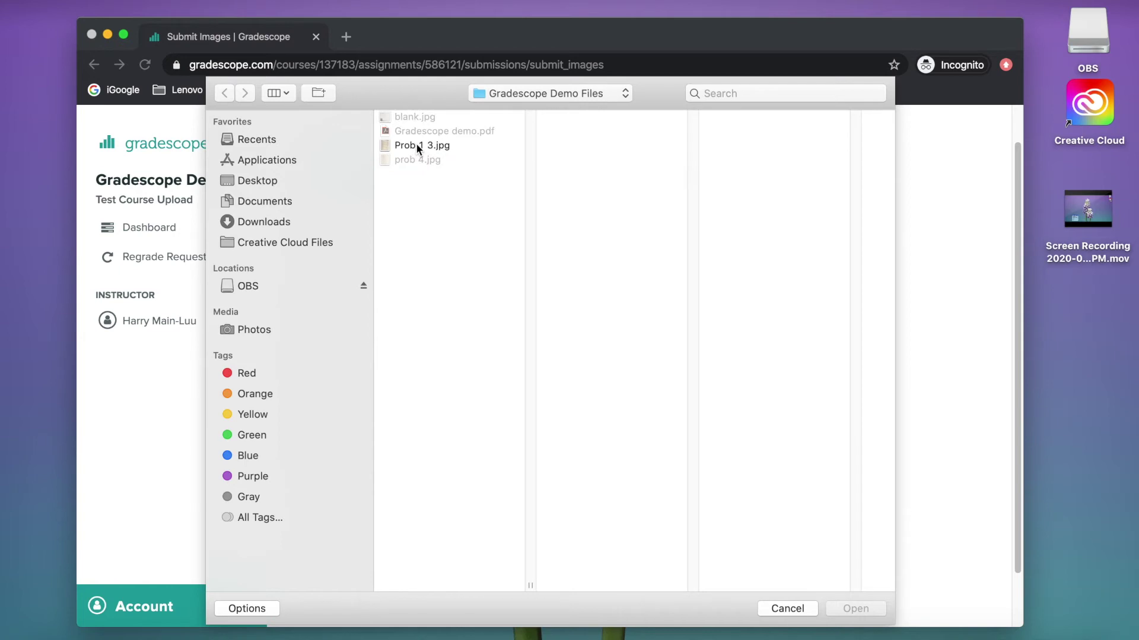
left_click(416, 146)
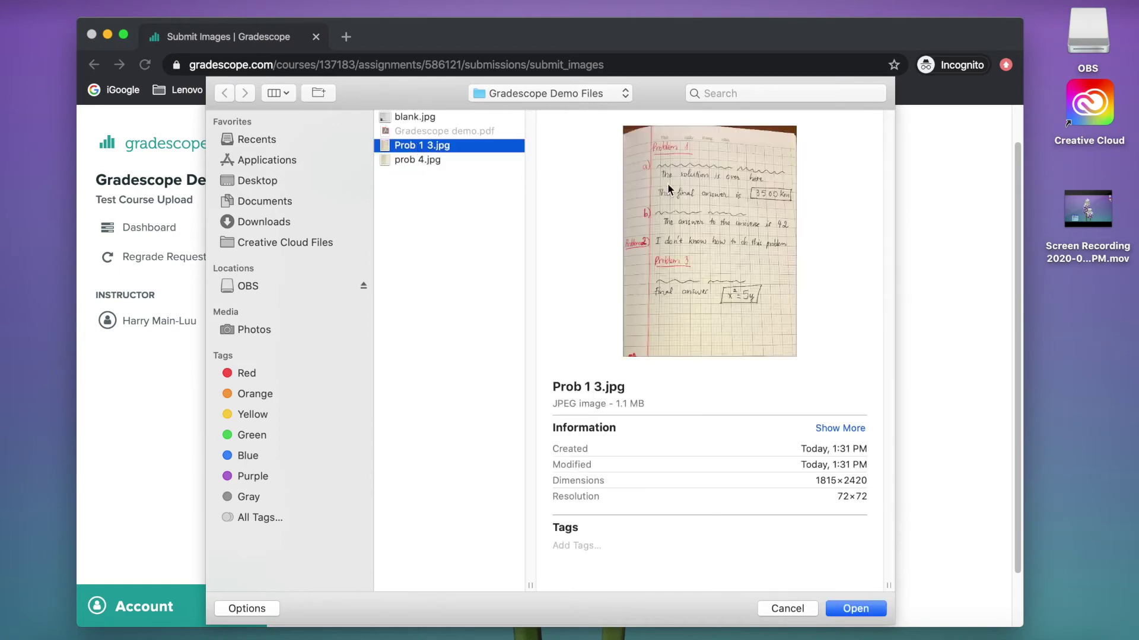
left_click(856, 609)
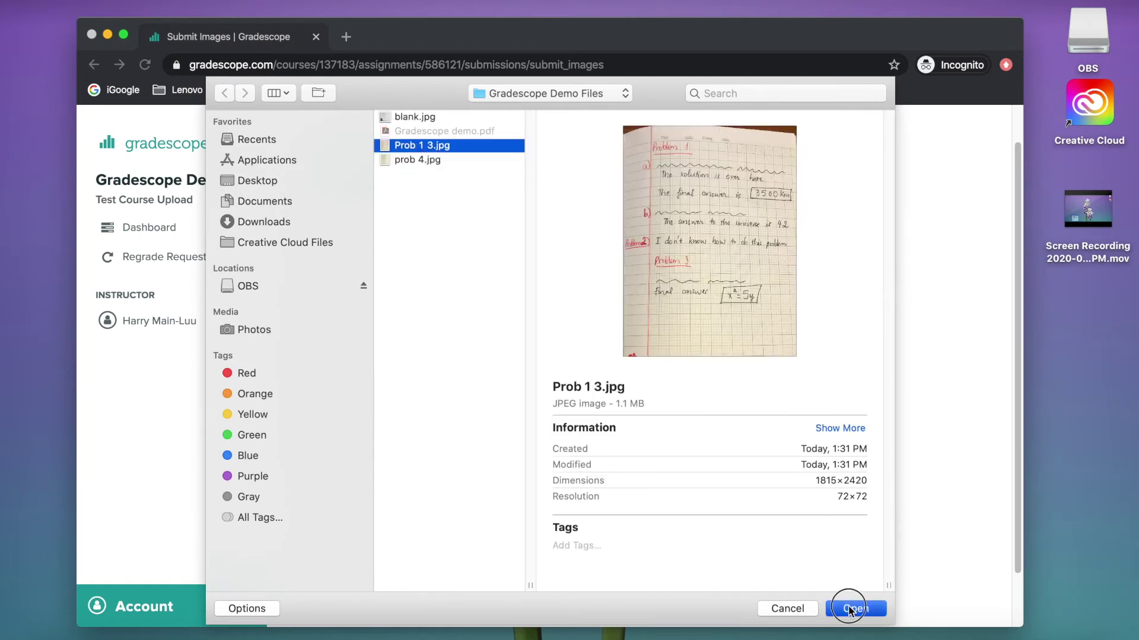
Step: Attach Prob 1 3.jpg to question 1.3 and prob 4.jpg to question 1.4
left_click(481, 439)
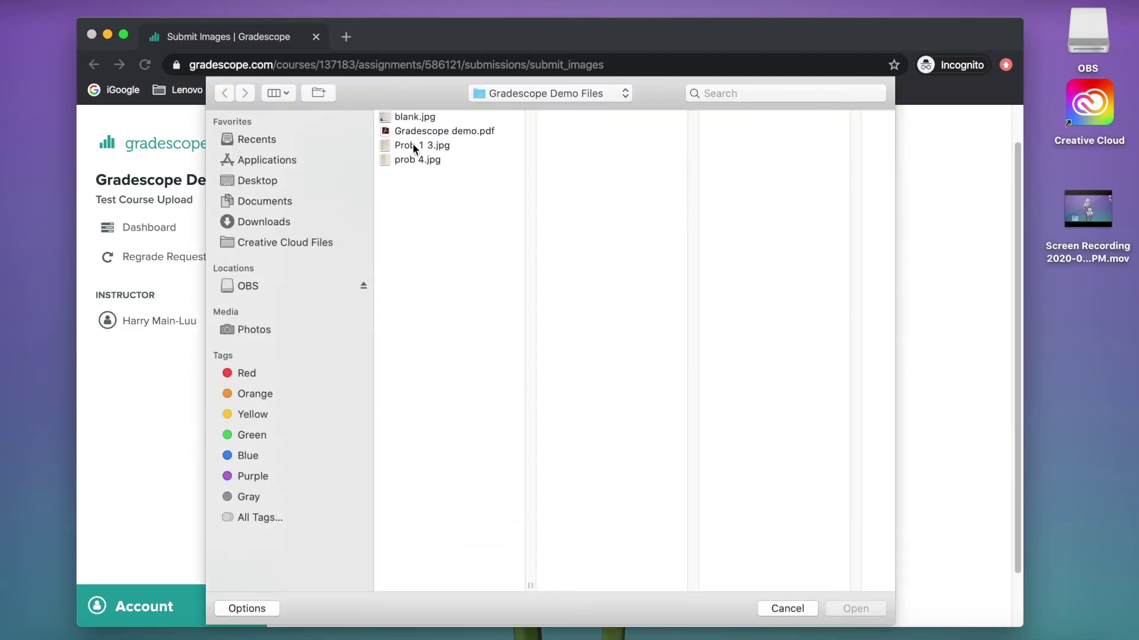
left_click(413, 146)
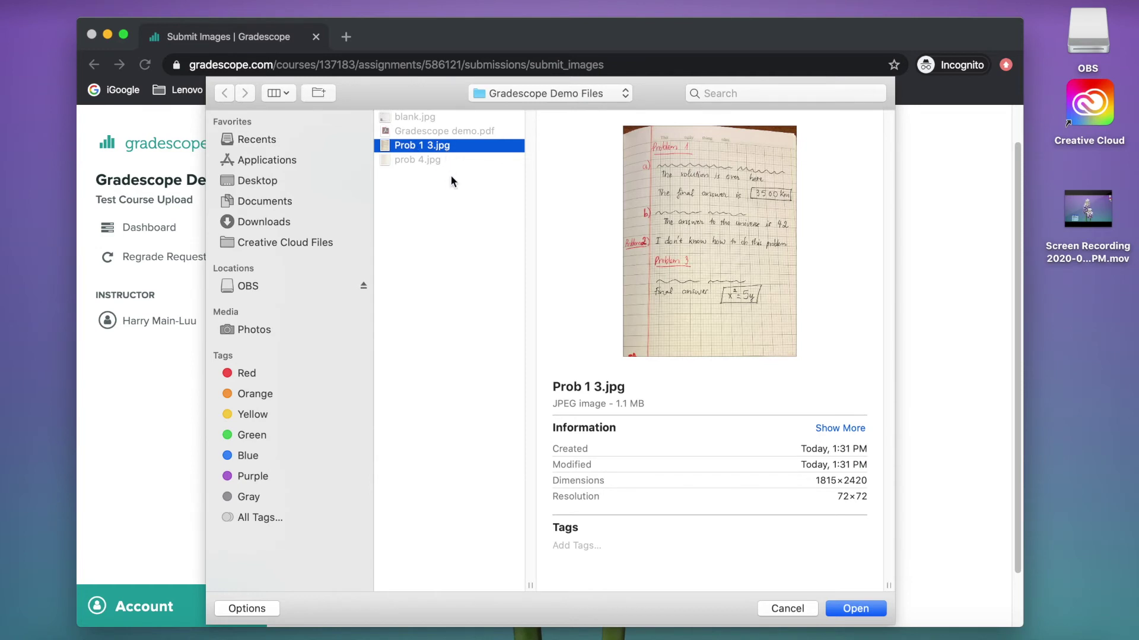
left_click(866, 612)
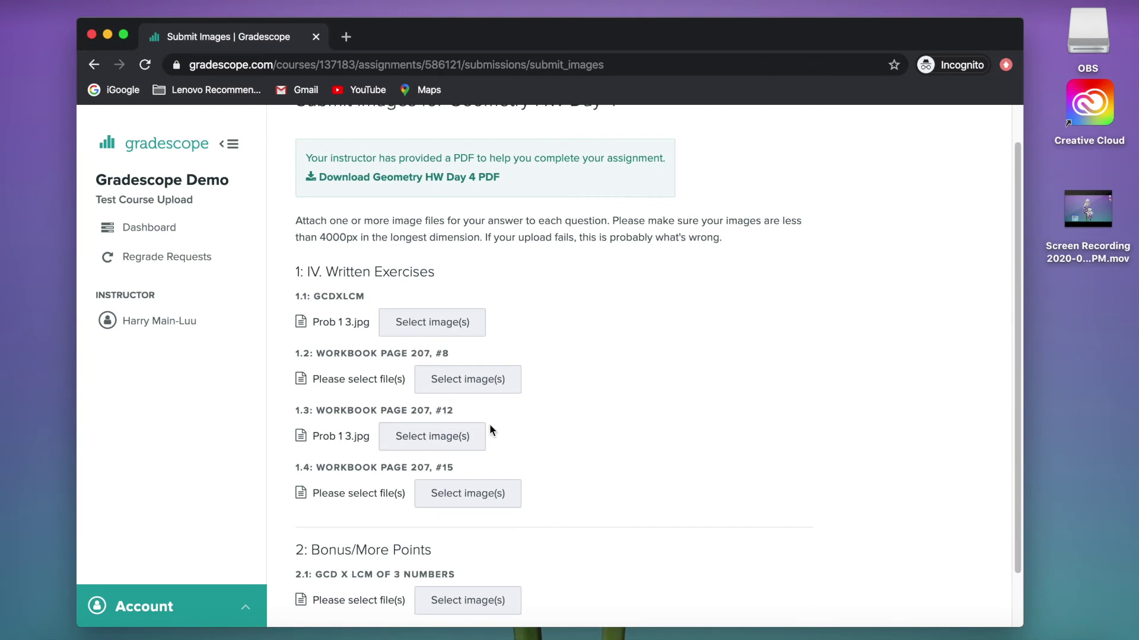
left_click(472, 502)
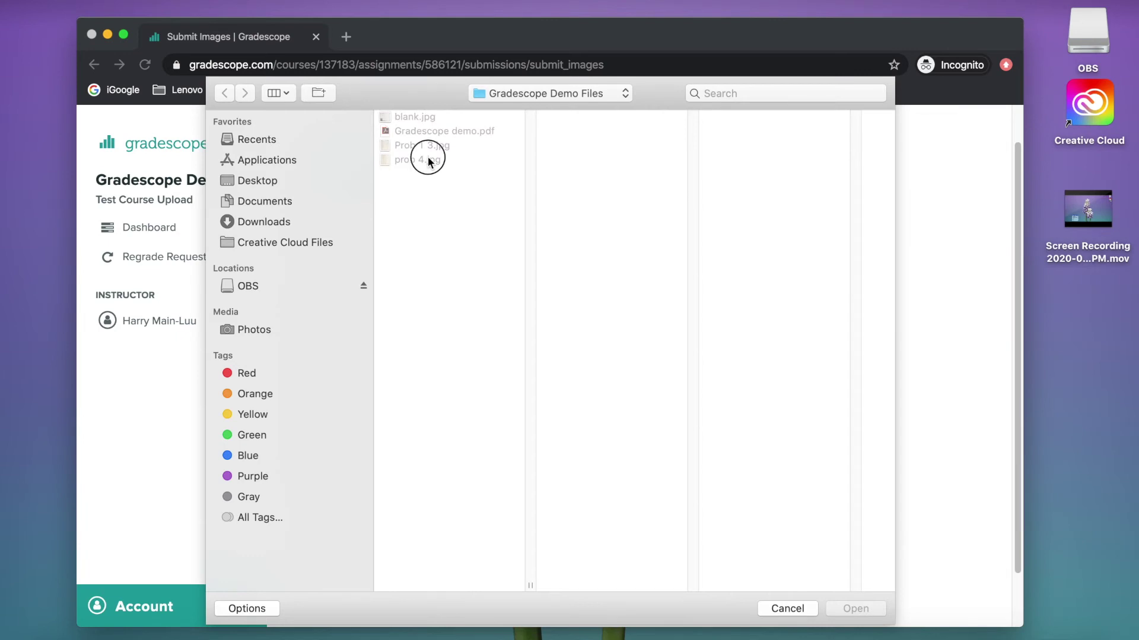
left_click(428, 159)
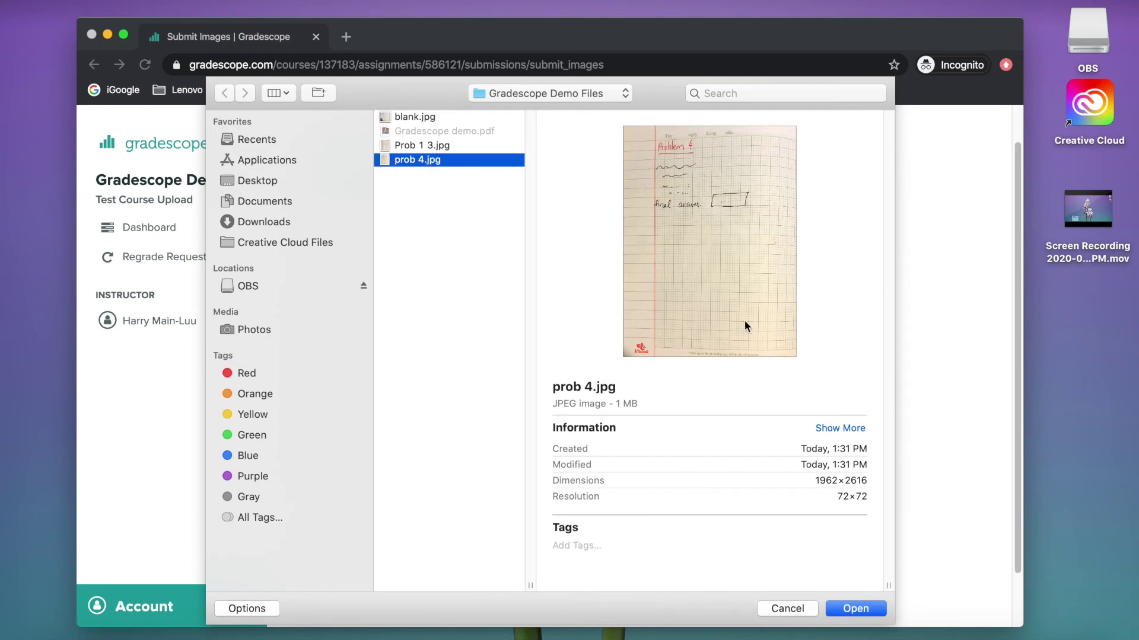
left_click(856, 608)
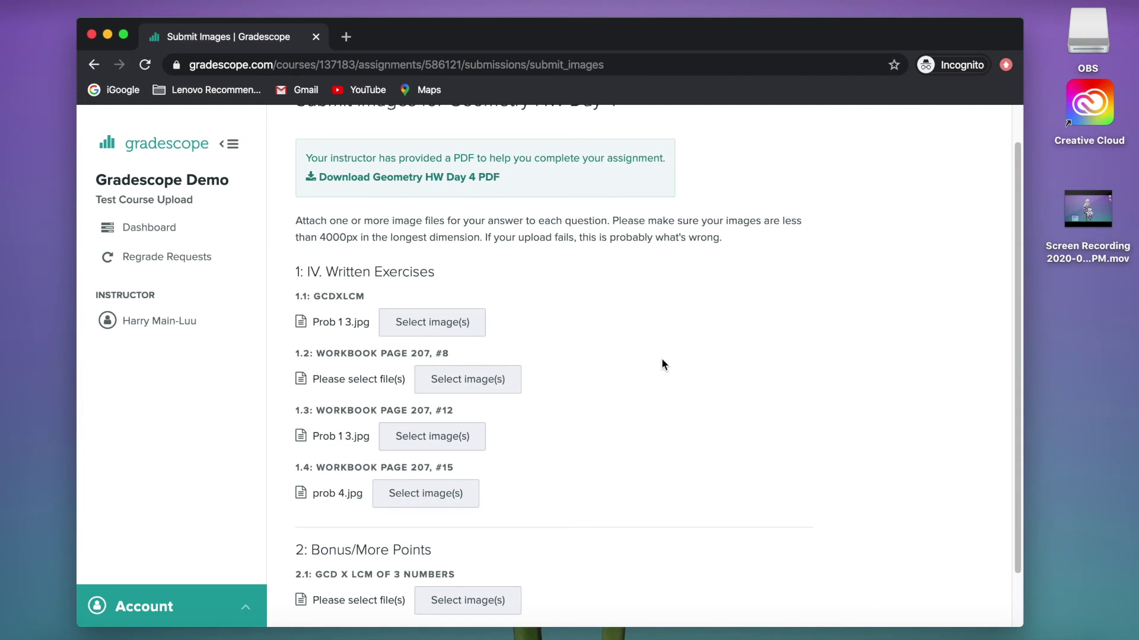
Step: Try to submit the assignment with questions 1.2 and 2.1 empty, and attach blank.jpg to question 1.2
scroll(661, 359, "down", 2)
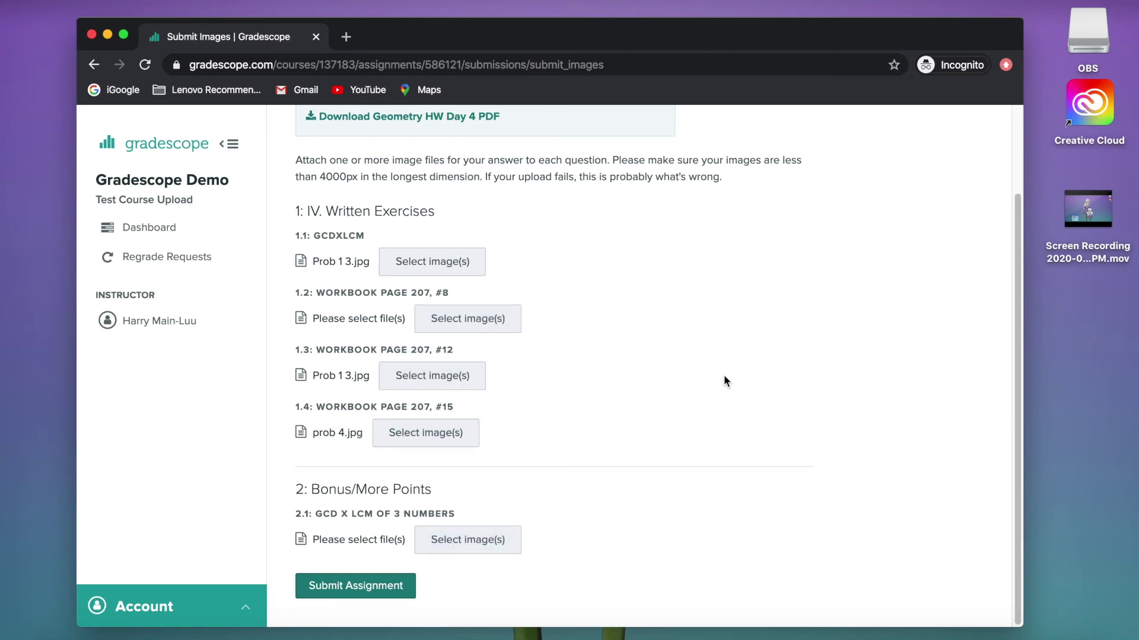
left_click(386, 588)
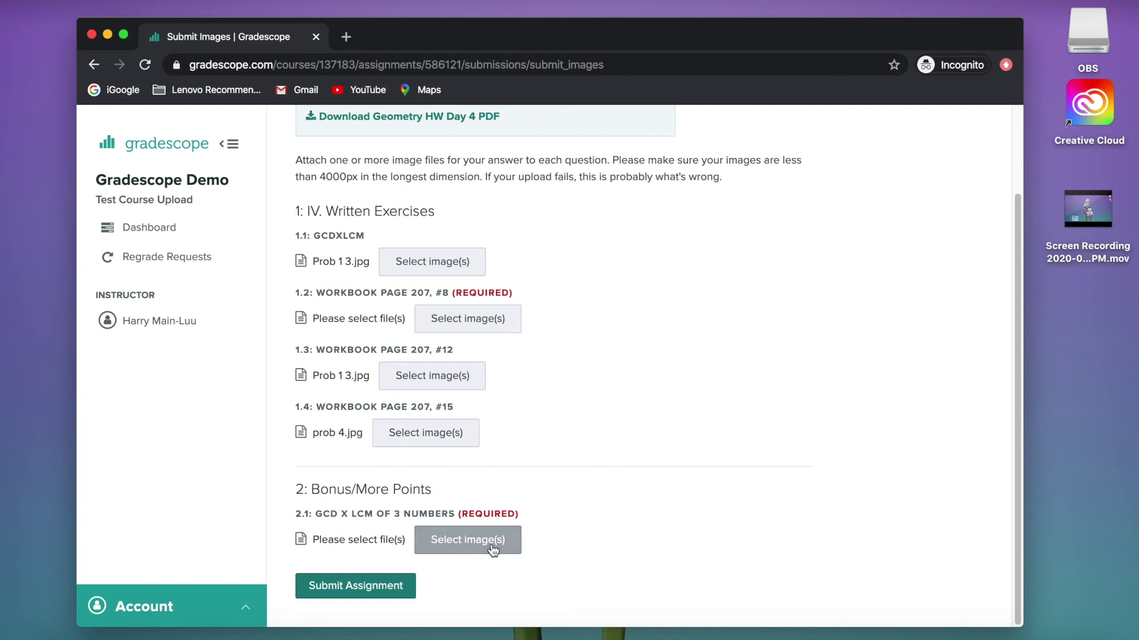
left_click(498, 318)
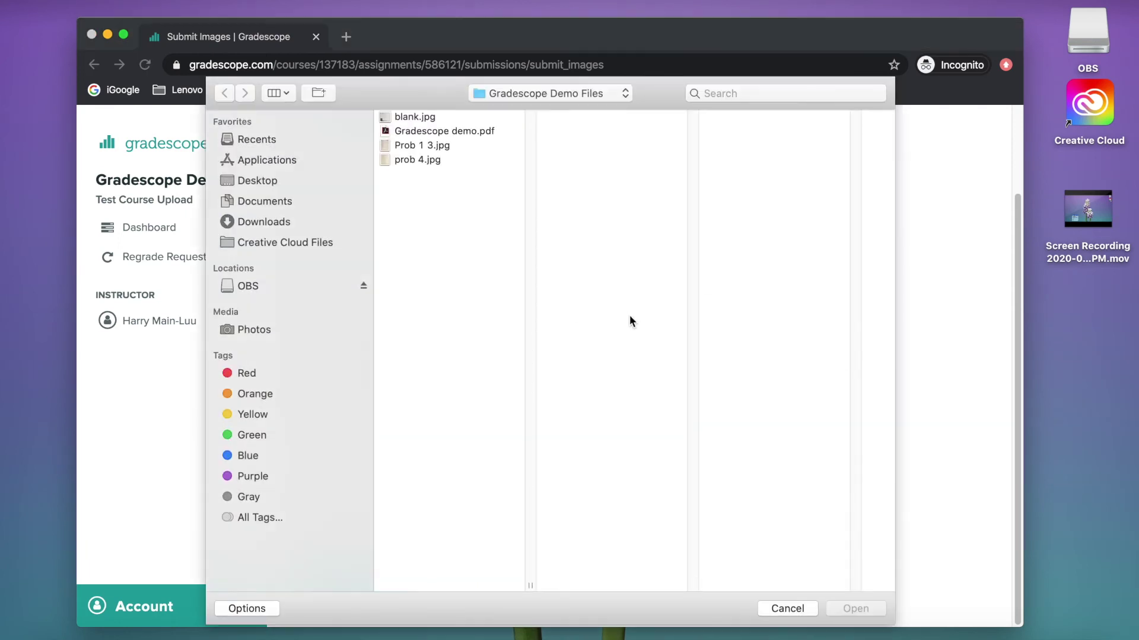
left_click(405, 119)
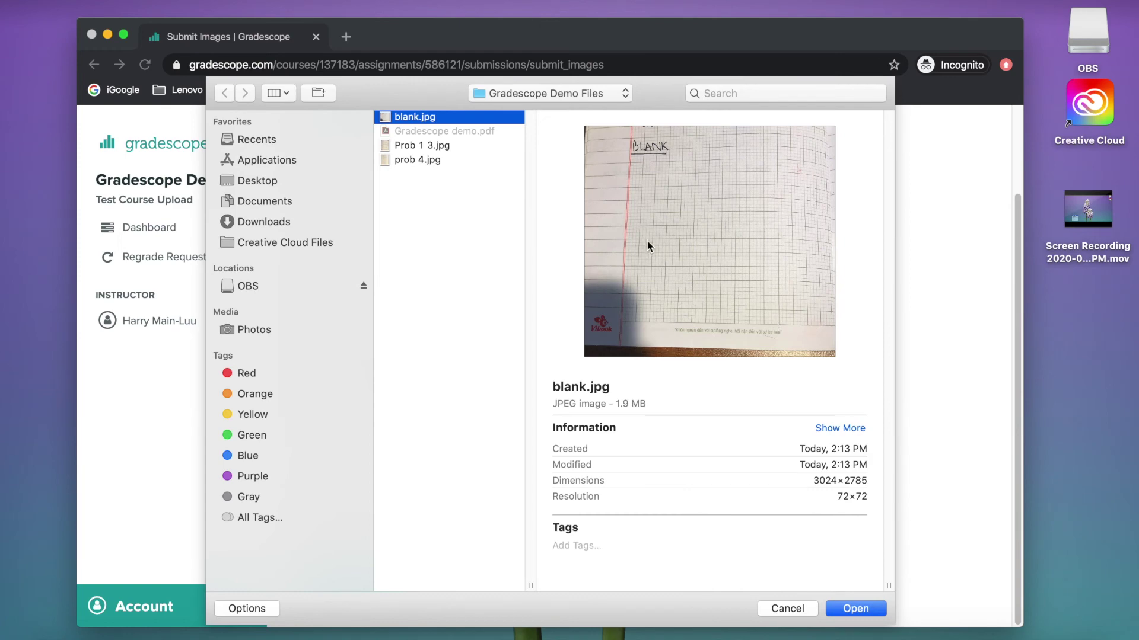
left_click(863, 609)
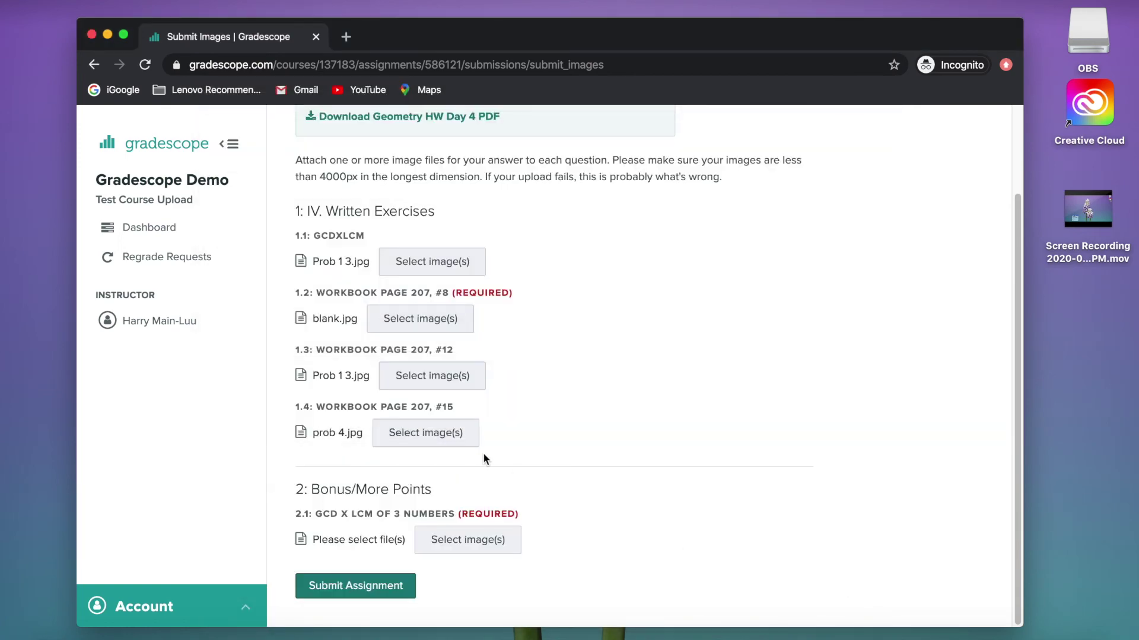
Step: Attach blank.jpg to question 2.1 and submit the assignment
left_click(475, 541)
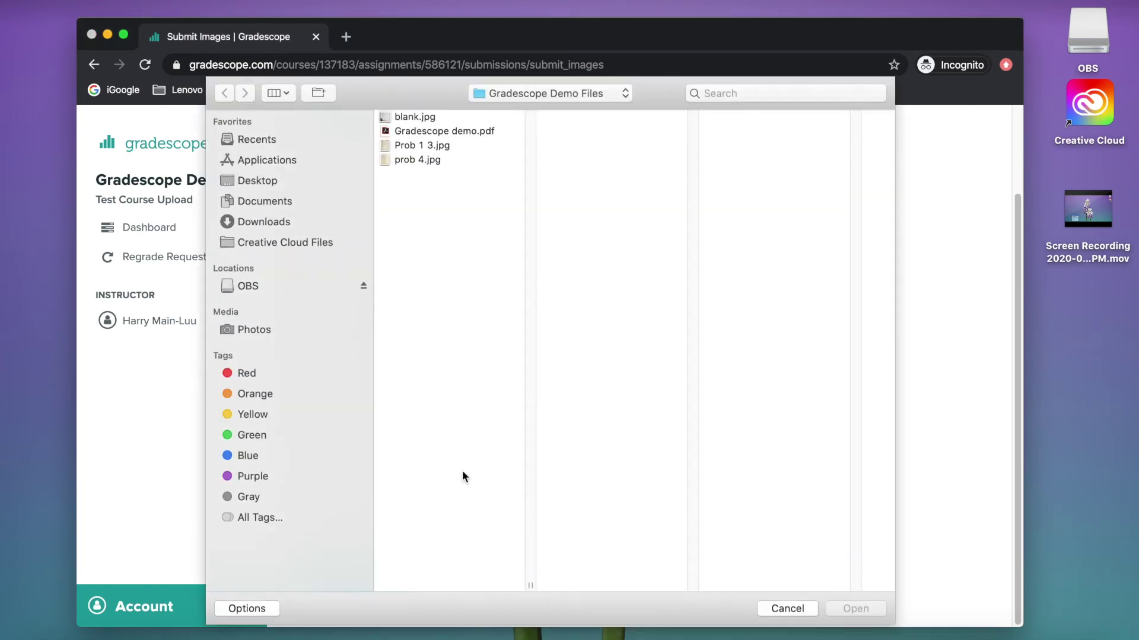
left_click(407, 119)
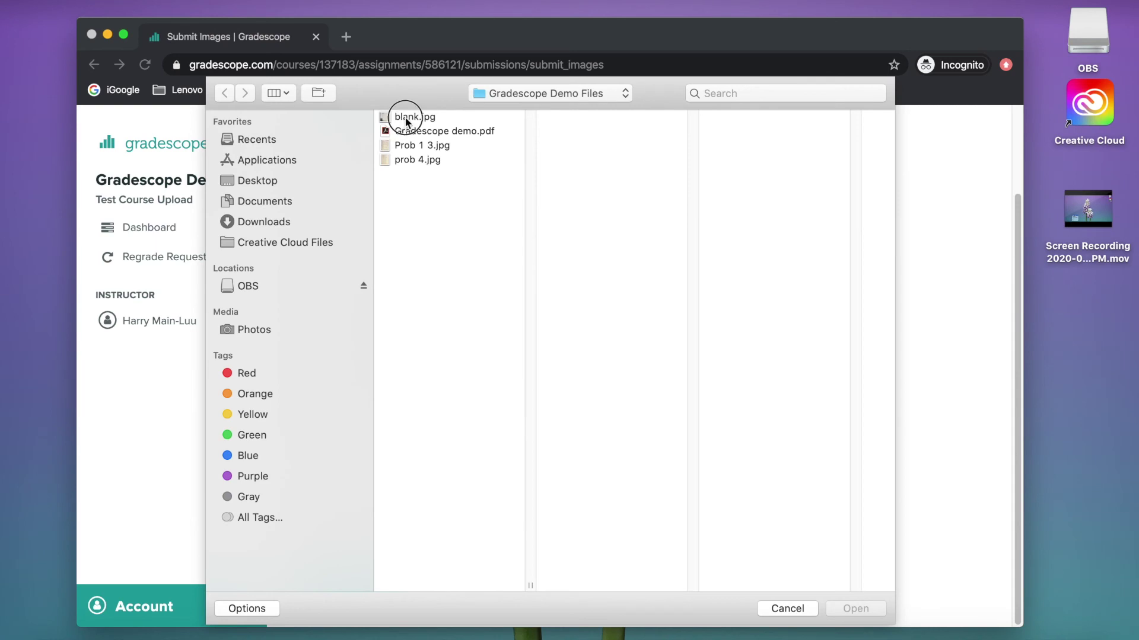
left_click(848, 608)
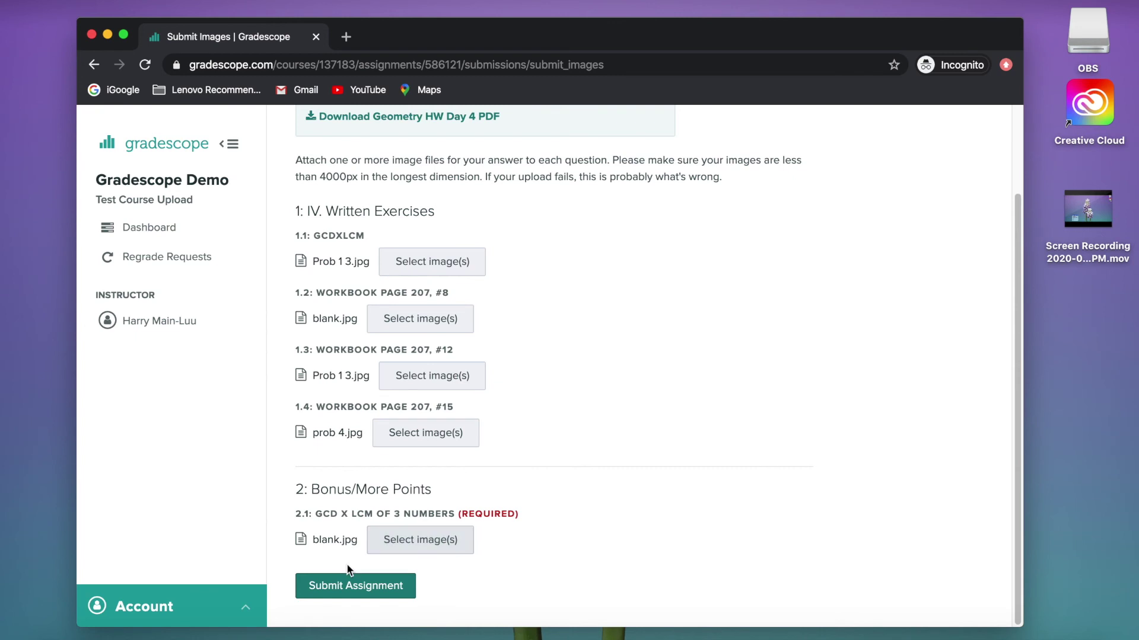
left_click(333, 585)
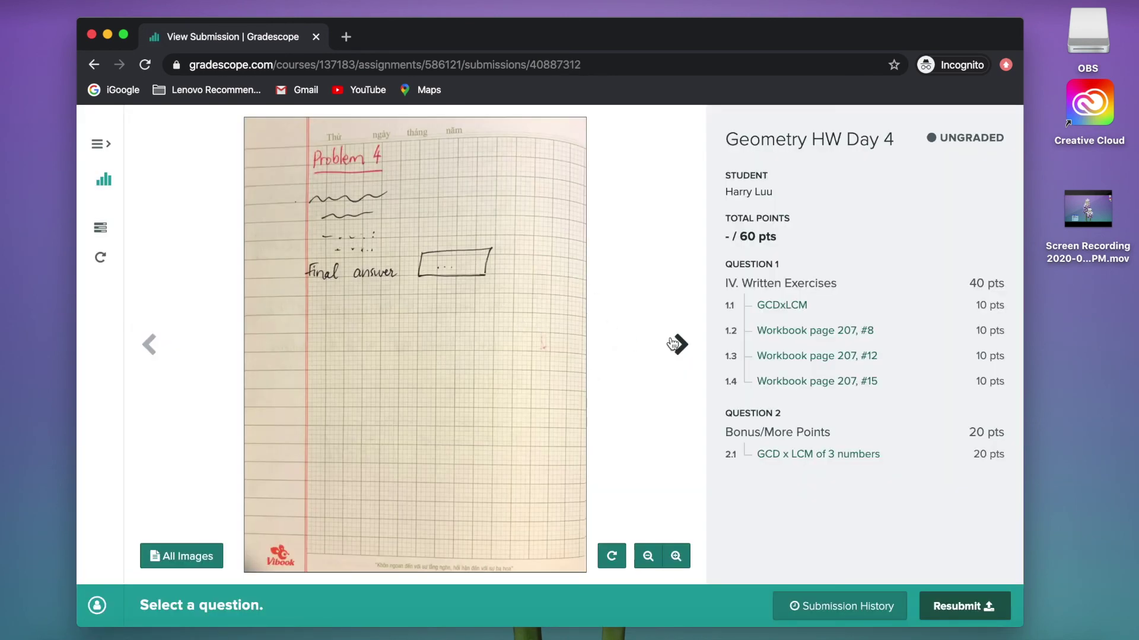
Step: Examine the image submitted for question 1.1 up close, and return it to its normal size
left_click(785, 306)
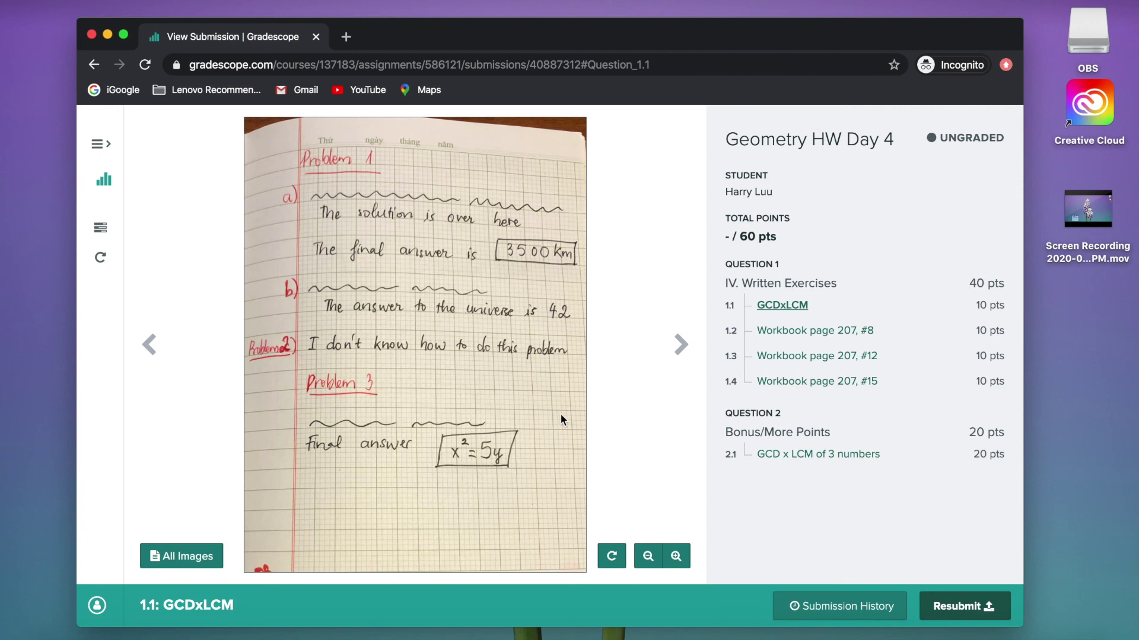
left_click(676, 557)
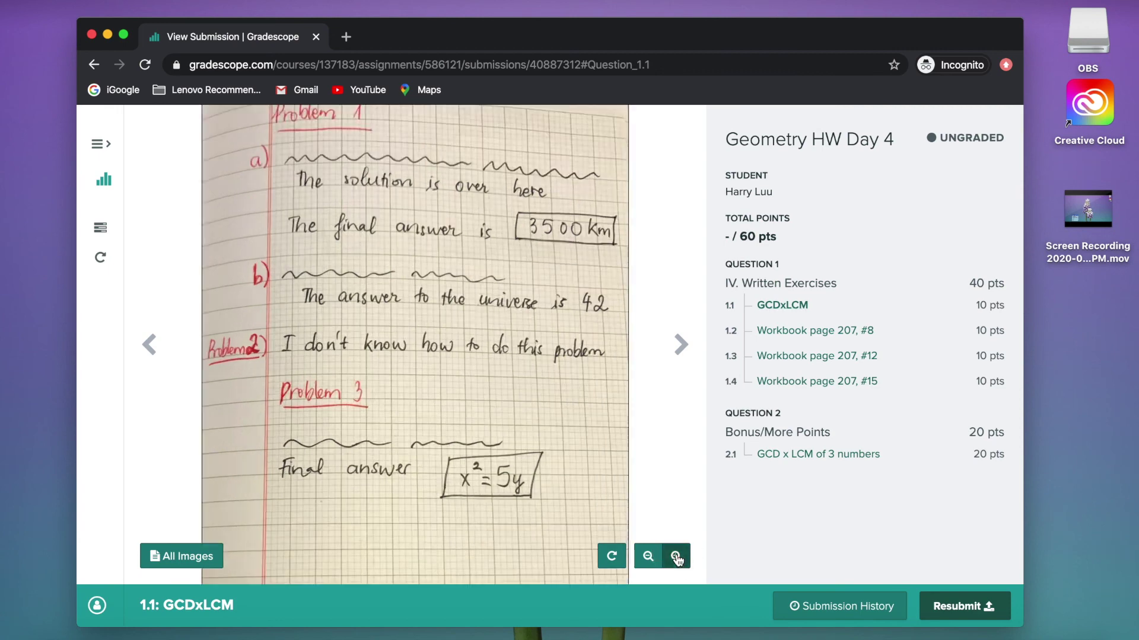
left_click(676, 557)
left_click(676, 556)
left_click_drag(547, 198, 626, 310)
left_click(648, 556)
left_click(648, 556)
left_click(649, 556)
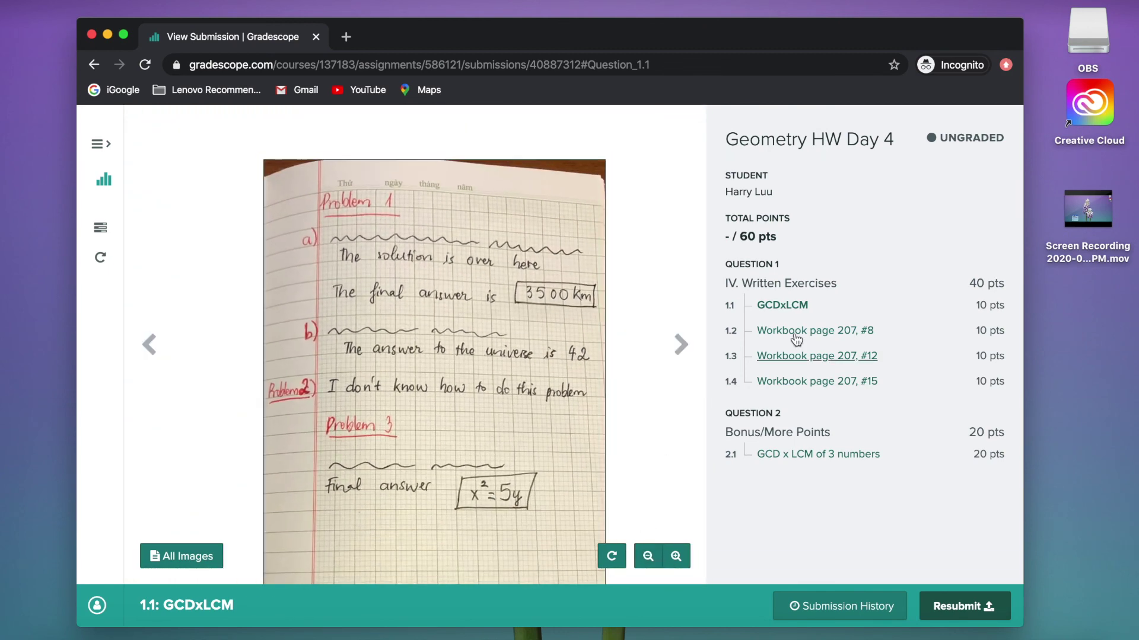
Step: Check the images submitted for questions 1.2, 1.3, 1.4 and 2.1 one after another
left_click(817, 331)
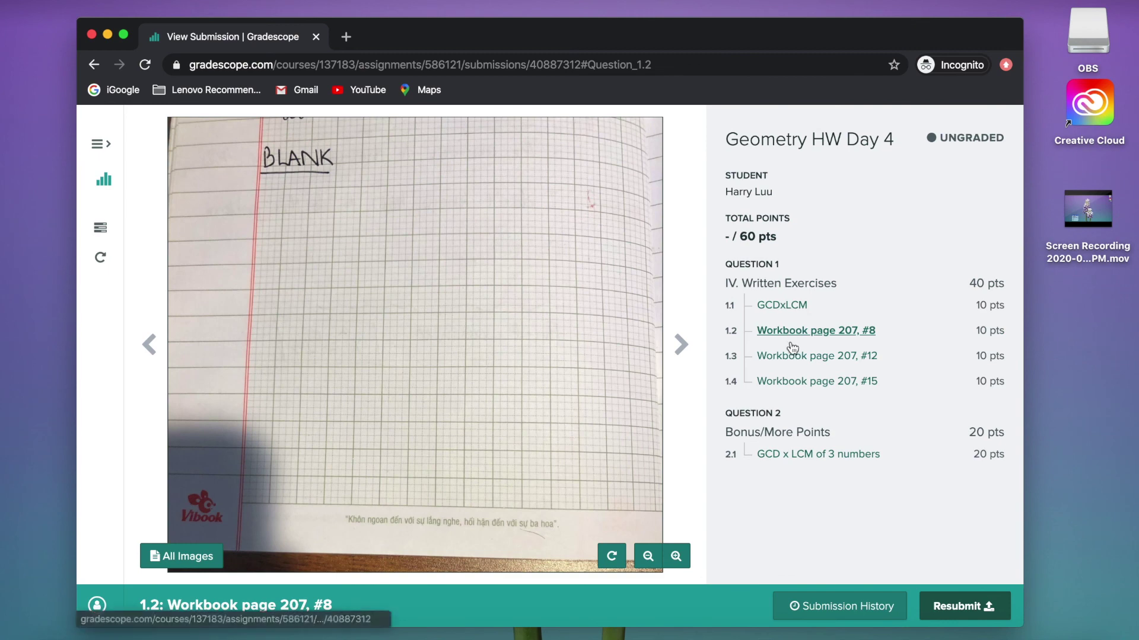
left_click(788, 357)
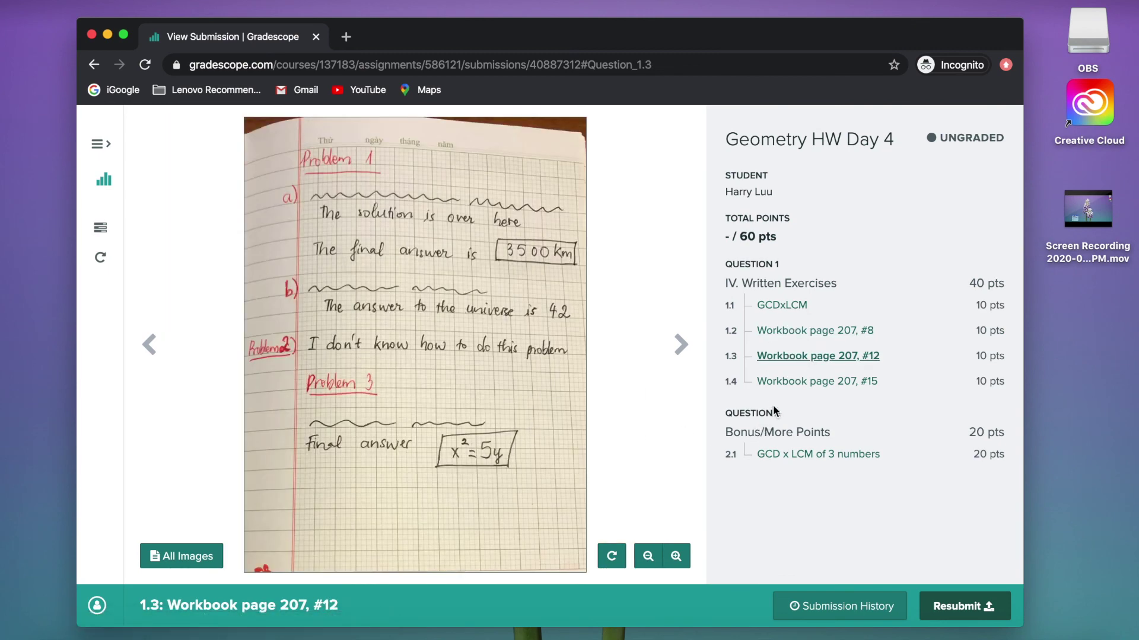
left_click(774, 381)
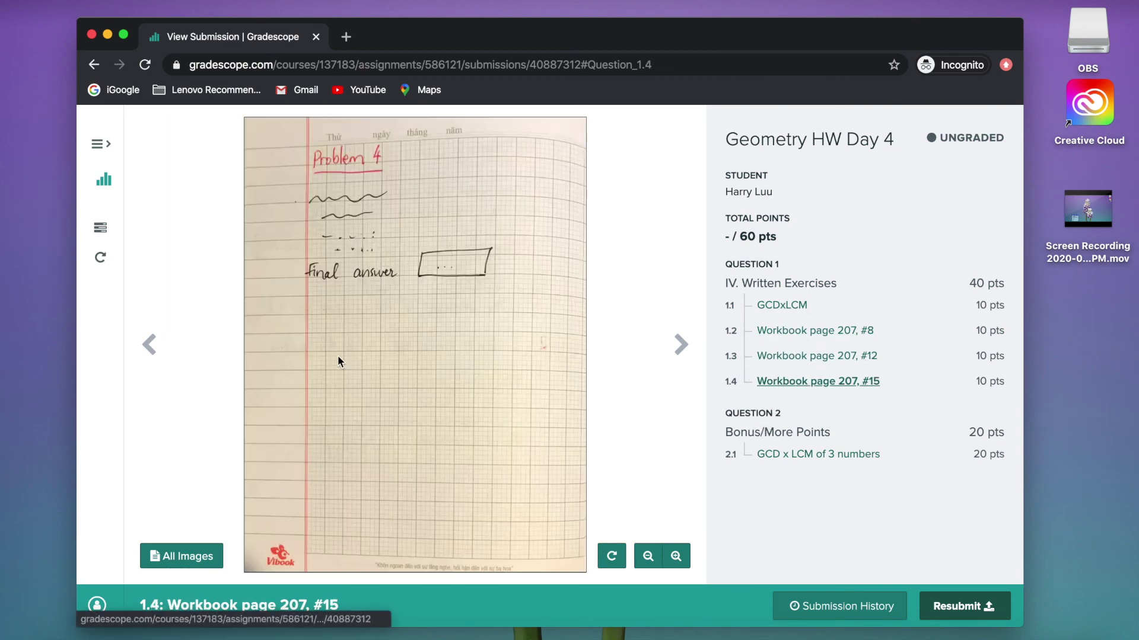
left_click(792, 459)
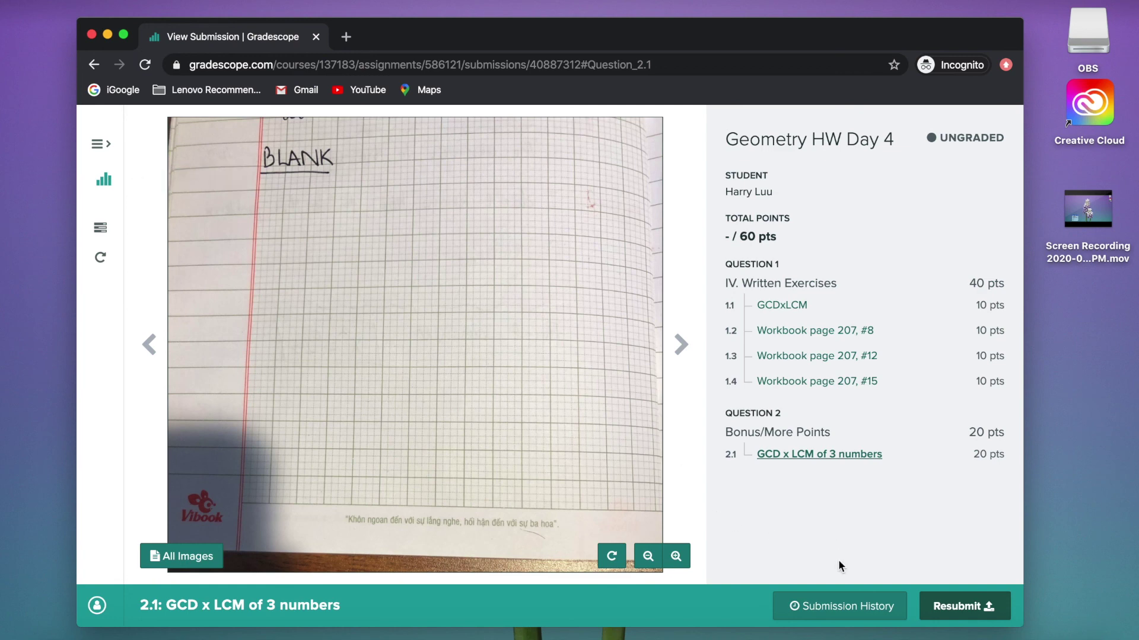
Step: Return to the overview of all courses and open the Gradescope Demo student course for Fall 2020
left_click(104, 183)
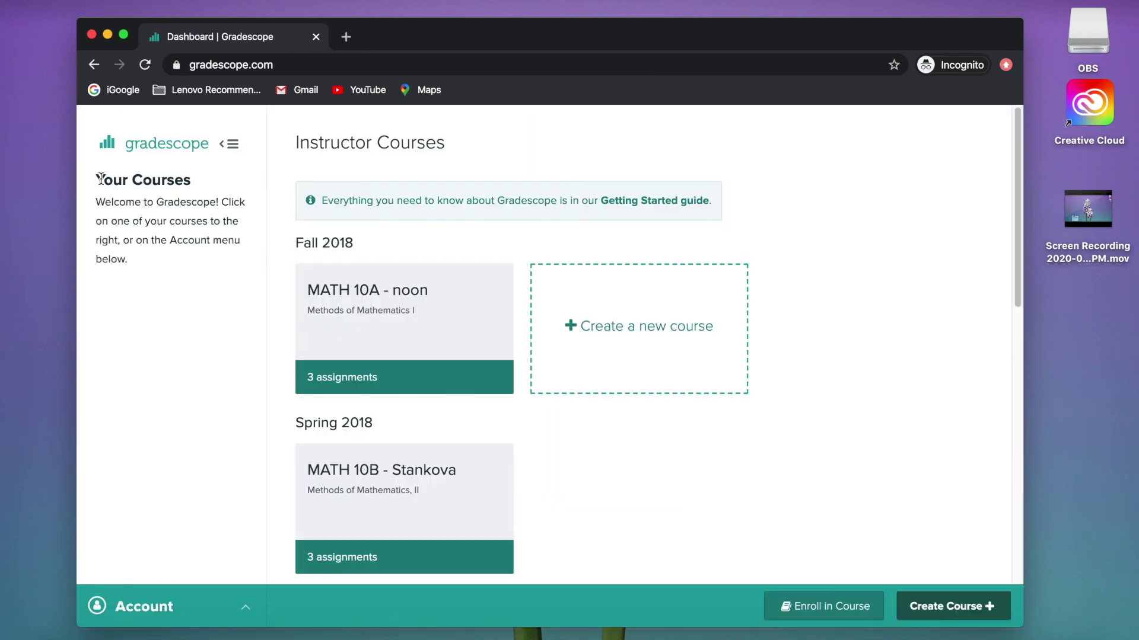
scroll(439, 332, "down", 10)
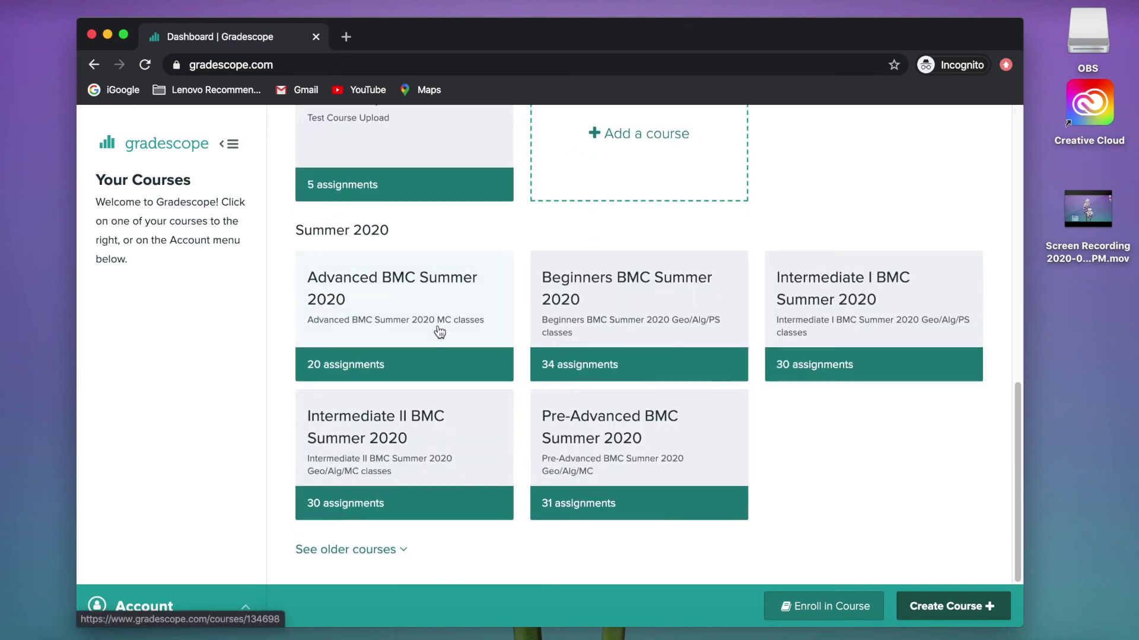
scroll(383, 306, "up", 5)
left_click(374, 271)
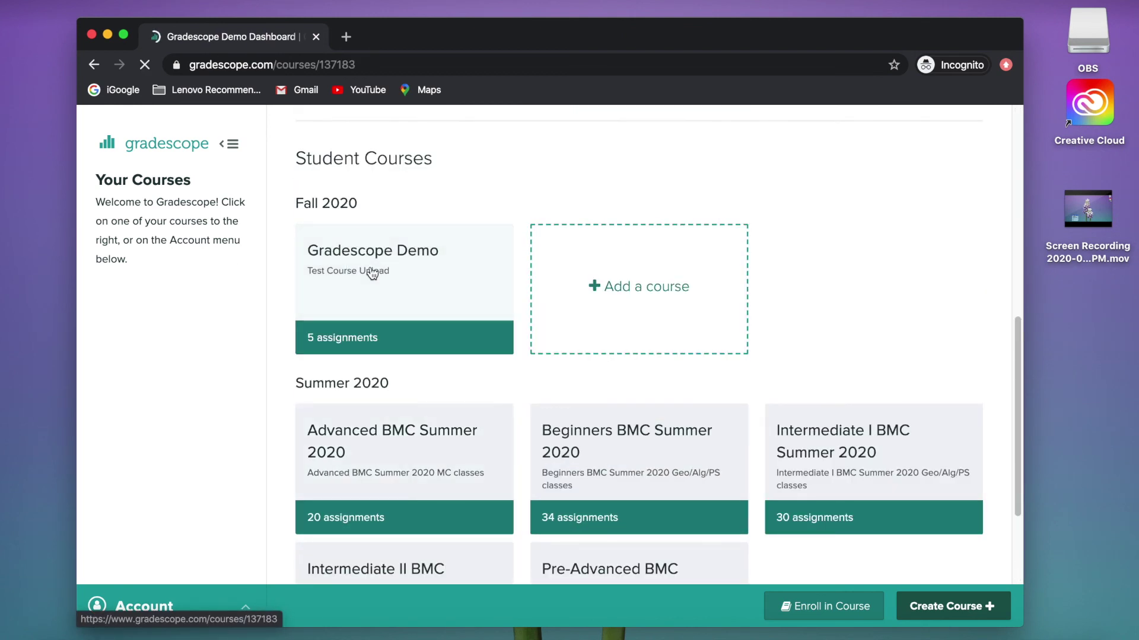